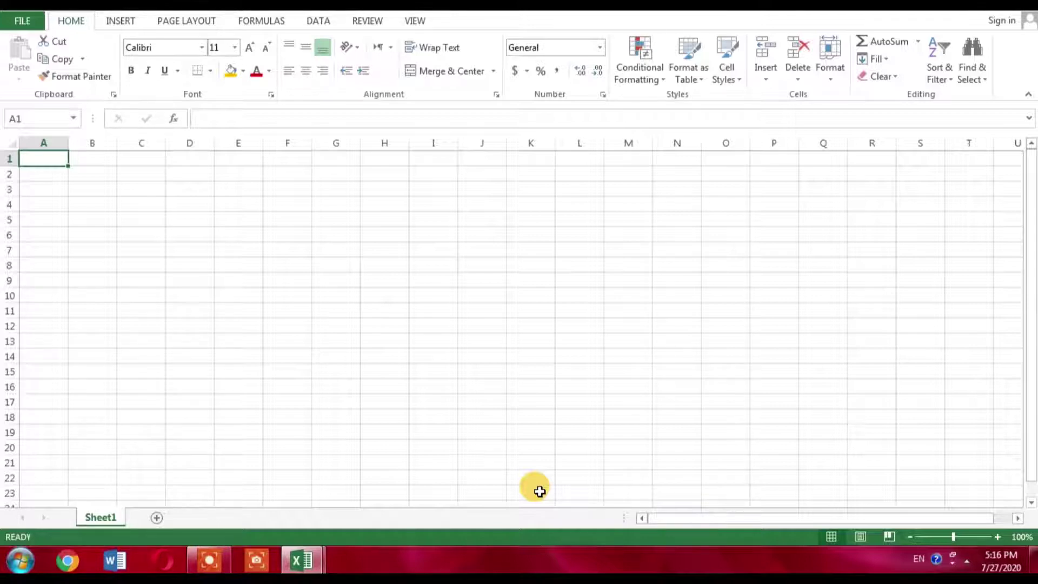
- Enter Sno in D4 and Products in E4, correcting the 'Producsts' typo
left_click(160, 199)
left_click(196, 208)
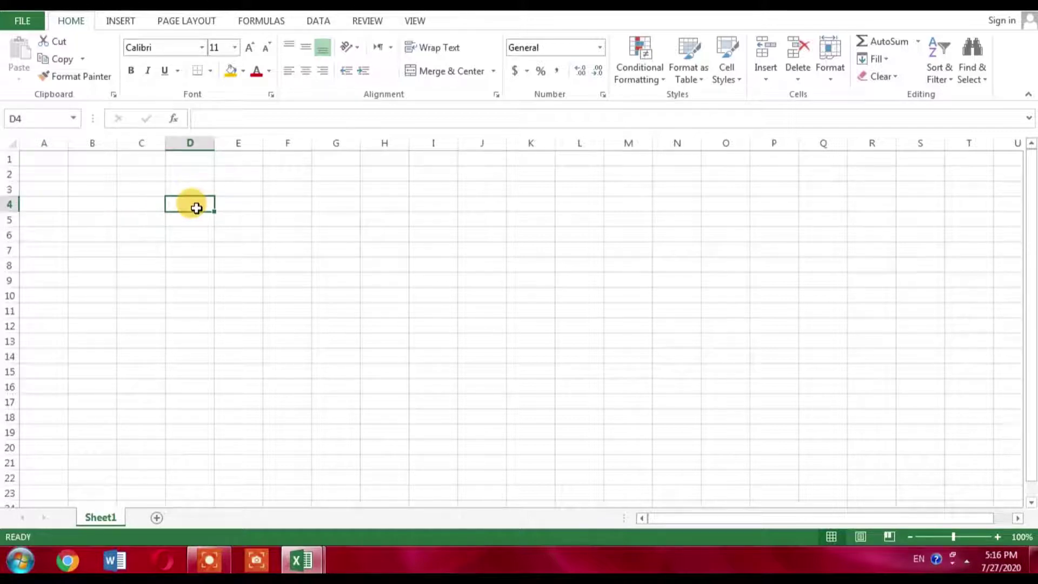
type("Sno")
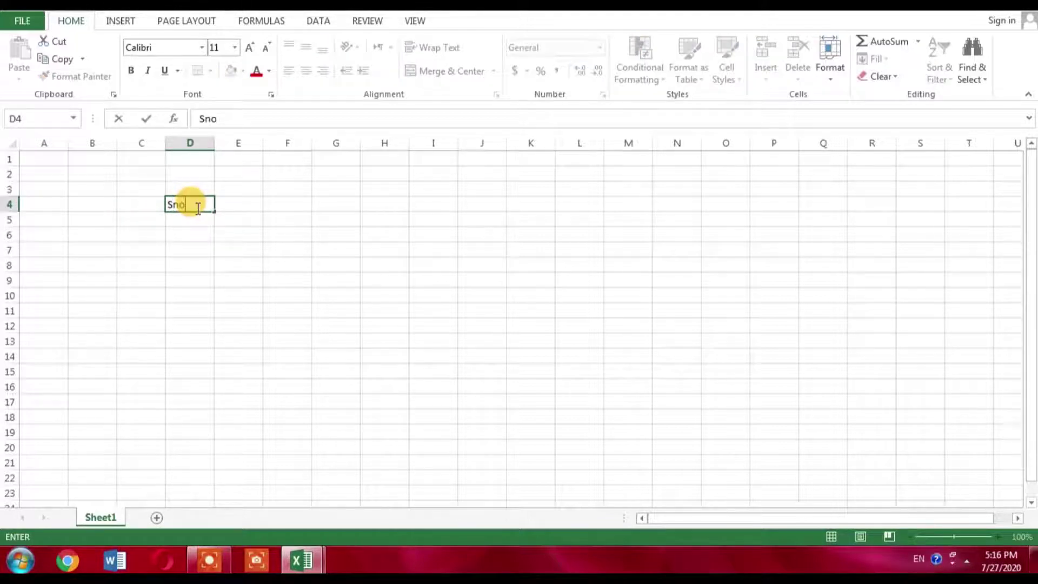
key("BackSpace")
key("BackSpace")
type("No")
key("Tab")
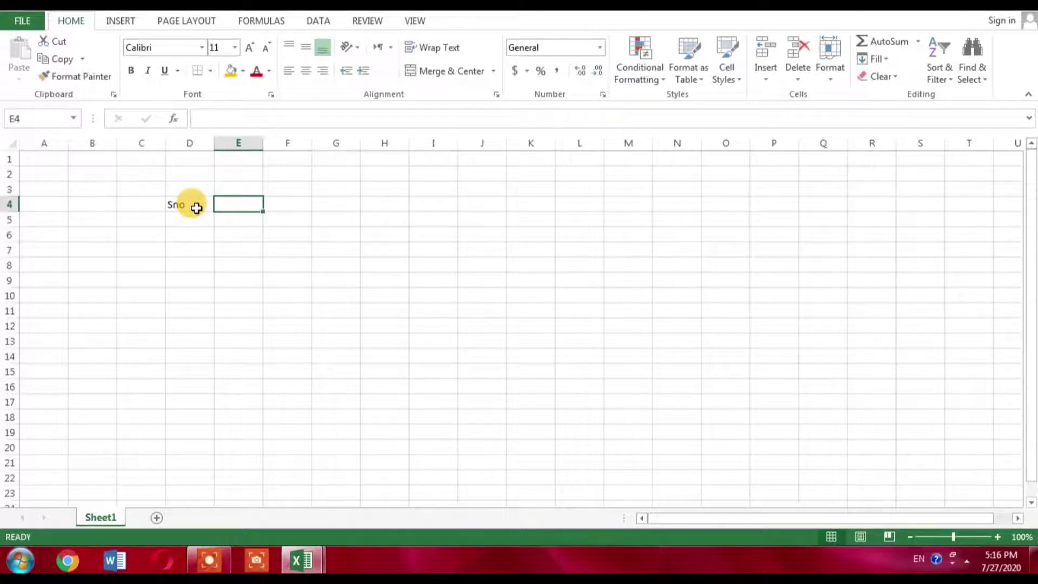
type("P")
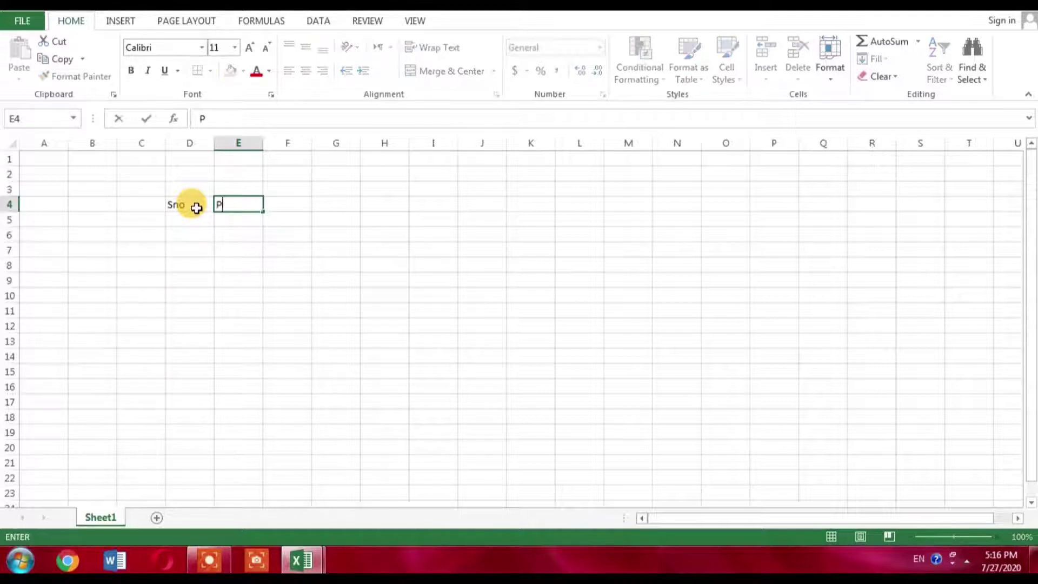
type("roducsts")
key("Tab")
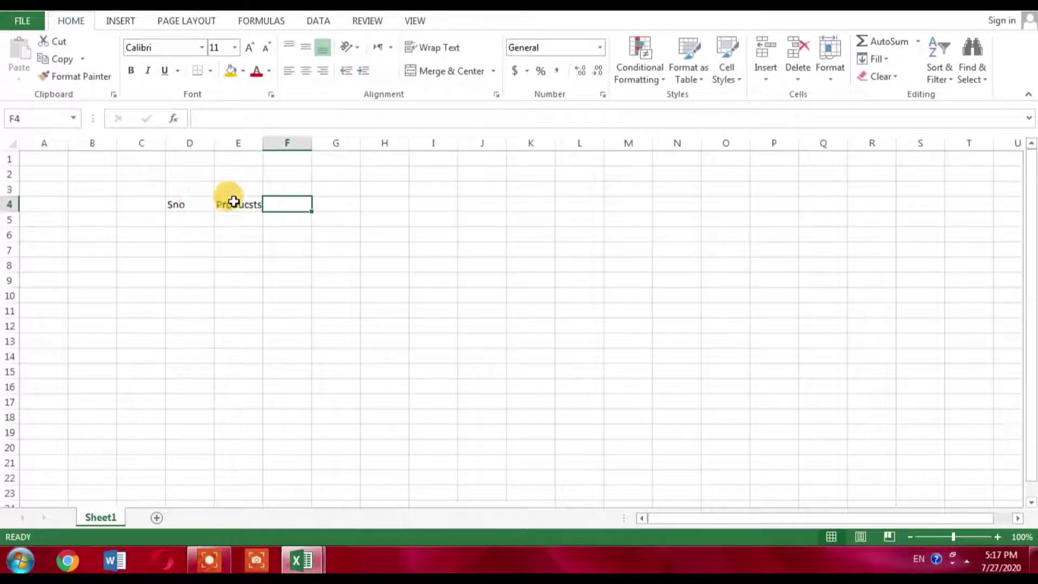
left_click(251, 204)
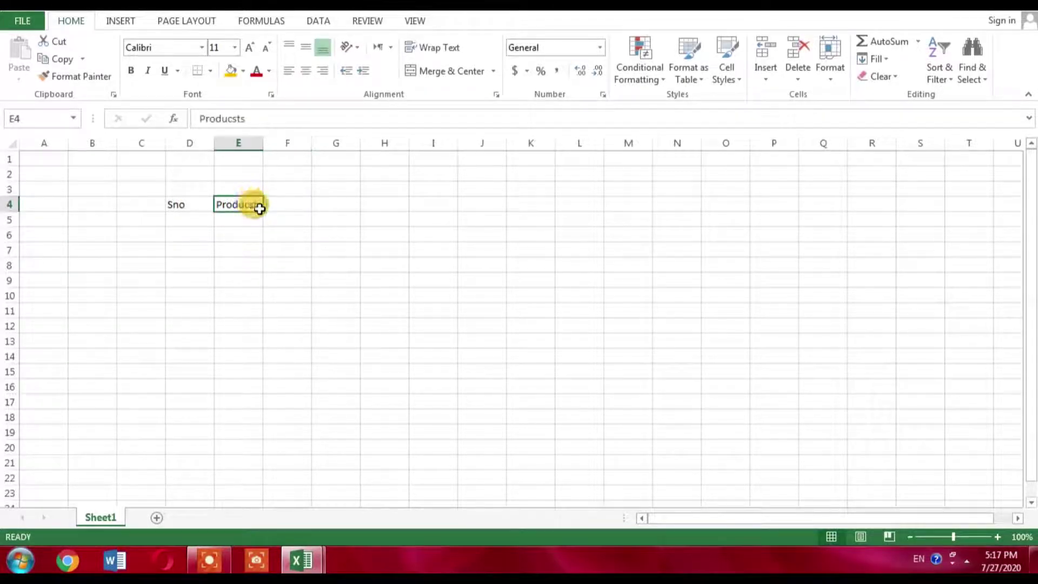
double_click(253, 204)
key("BackSpace")
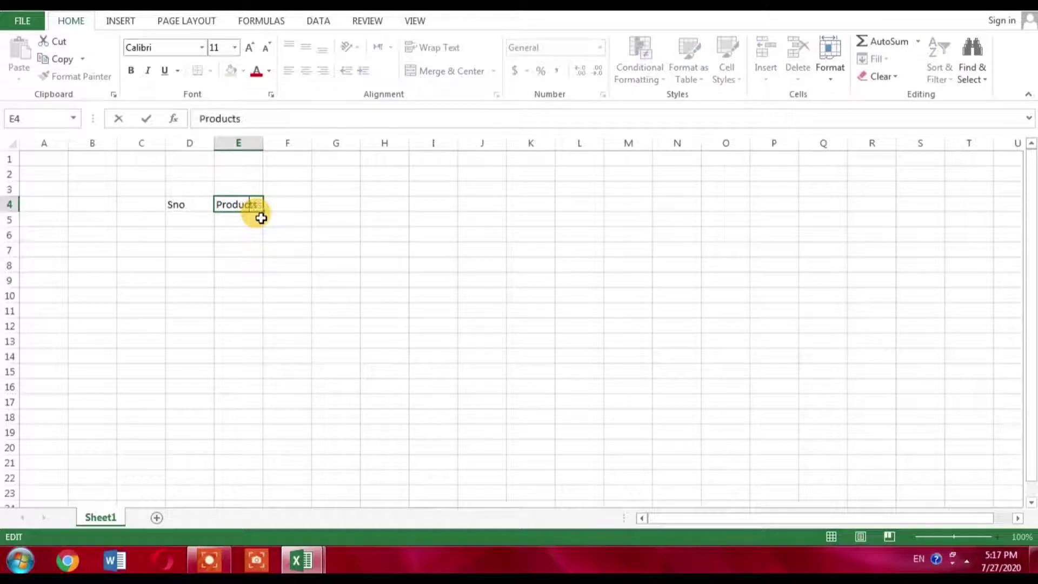
left_click(295, 205)
- Add the headings Stock in F4 and Sold in G4
type("Stock")
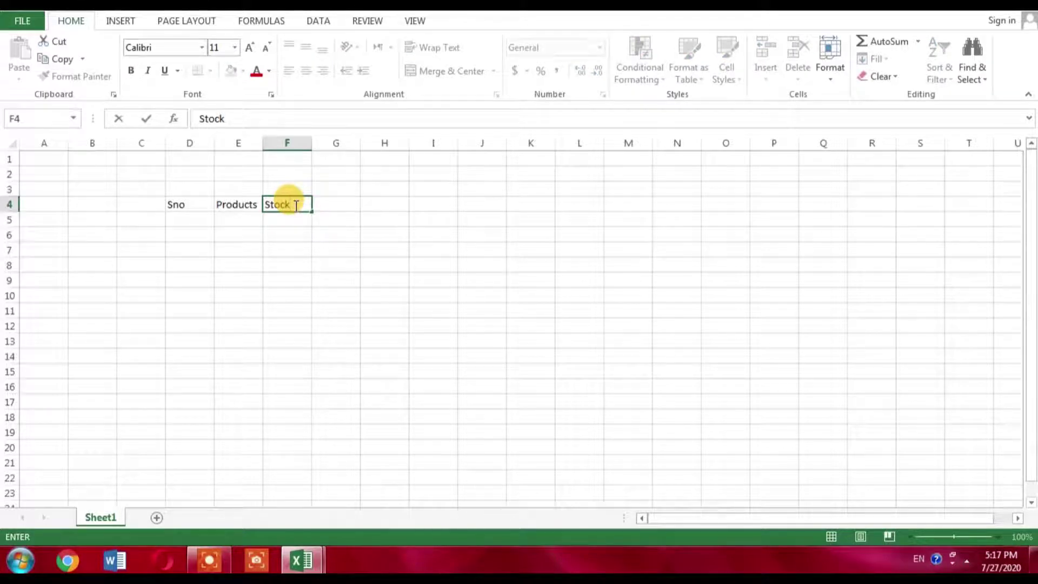
left_click(332, 205)
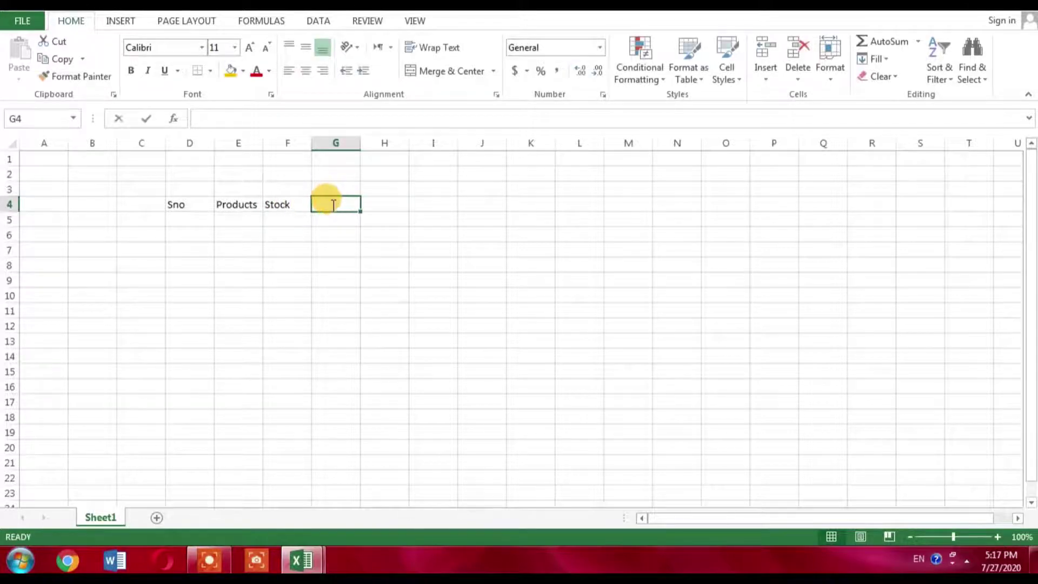
type("Sold")
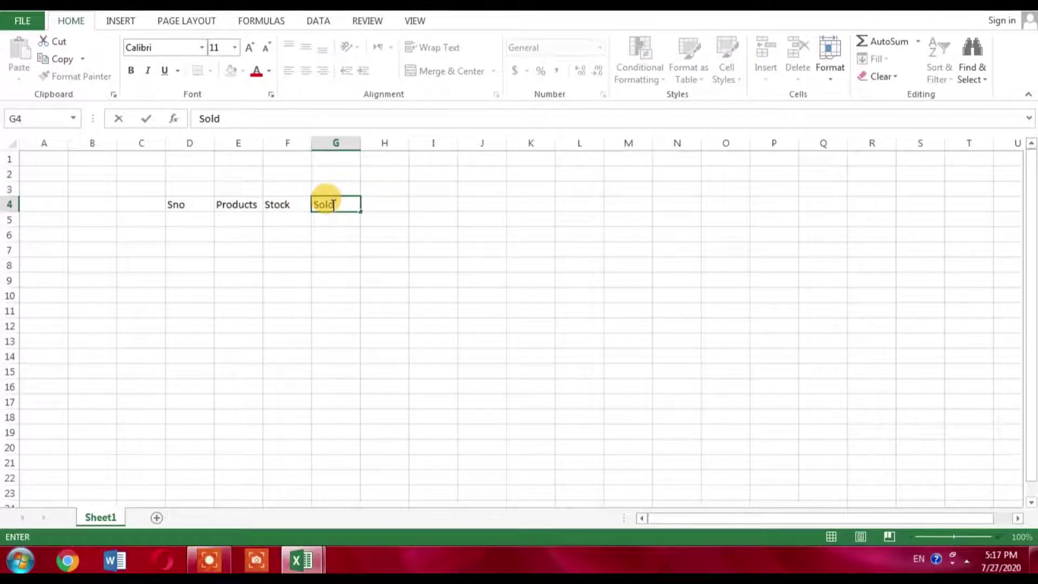
key("Tab")
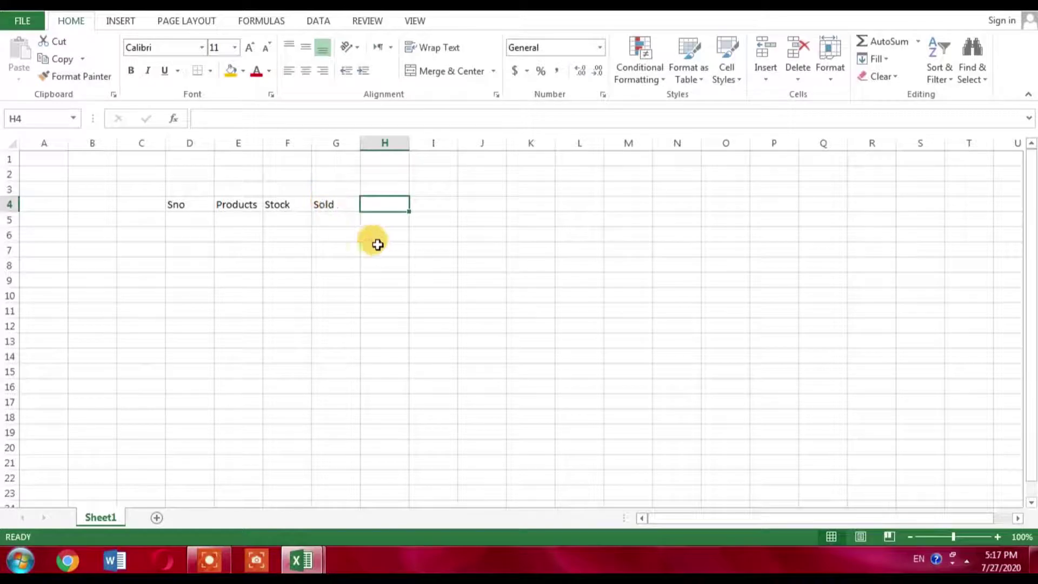
- Type Purchased into H4 and Total Left into I4
left_click(331, 206)
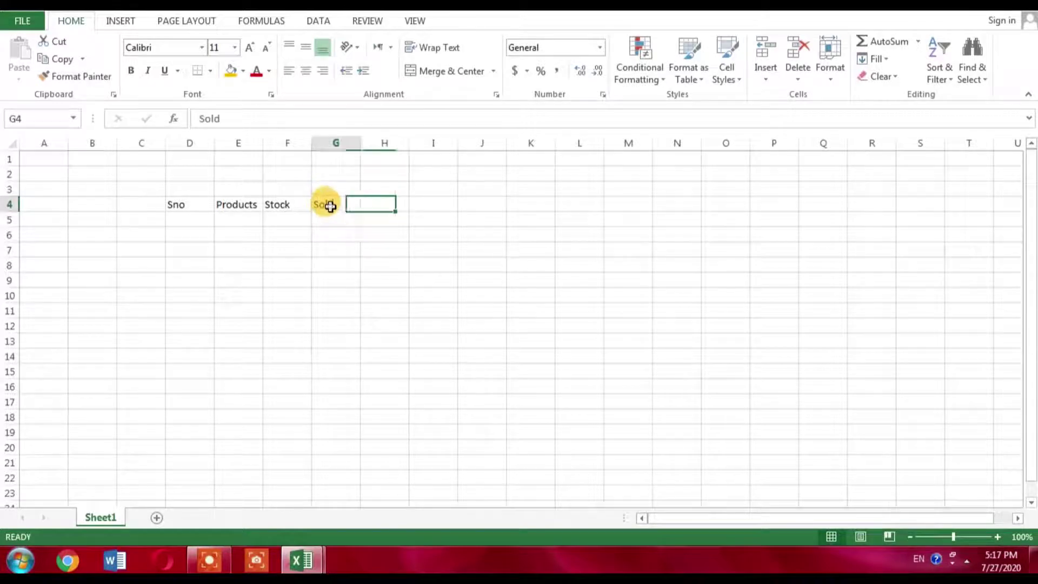
left_click(389, 208)
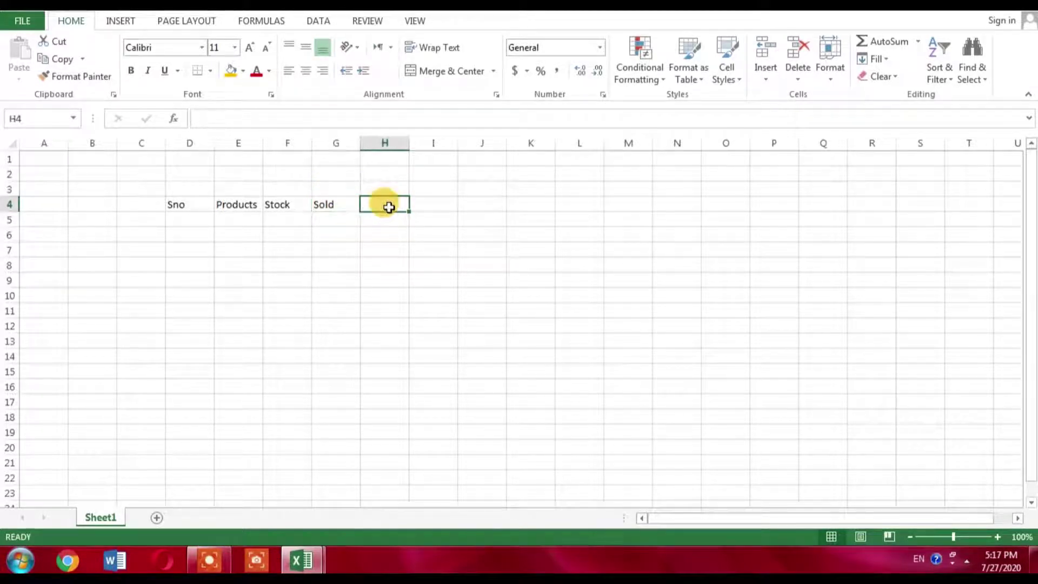
type("Purchased")
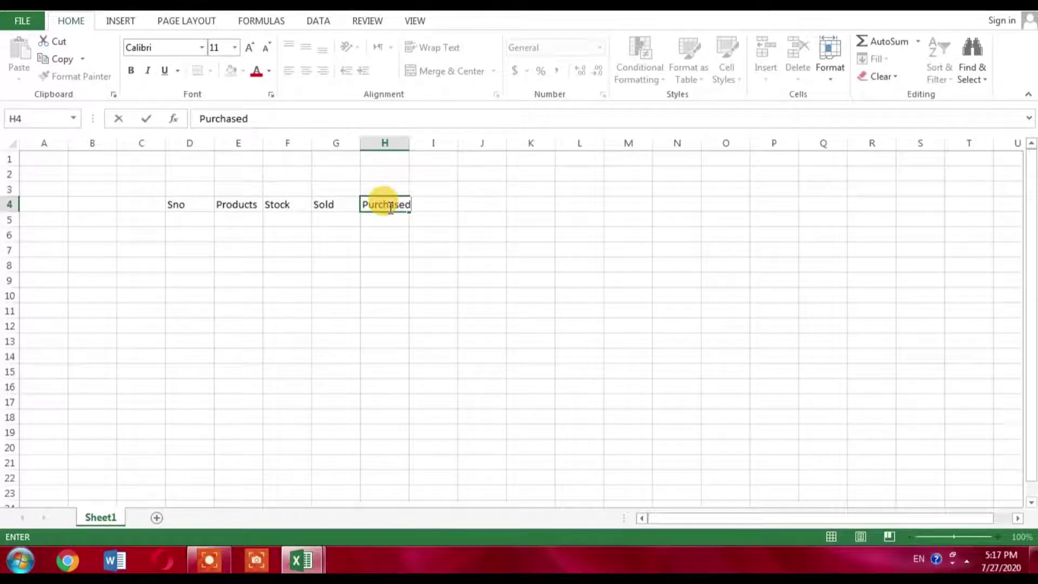
left_click(419, 205)
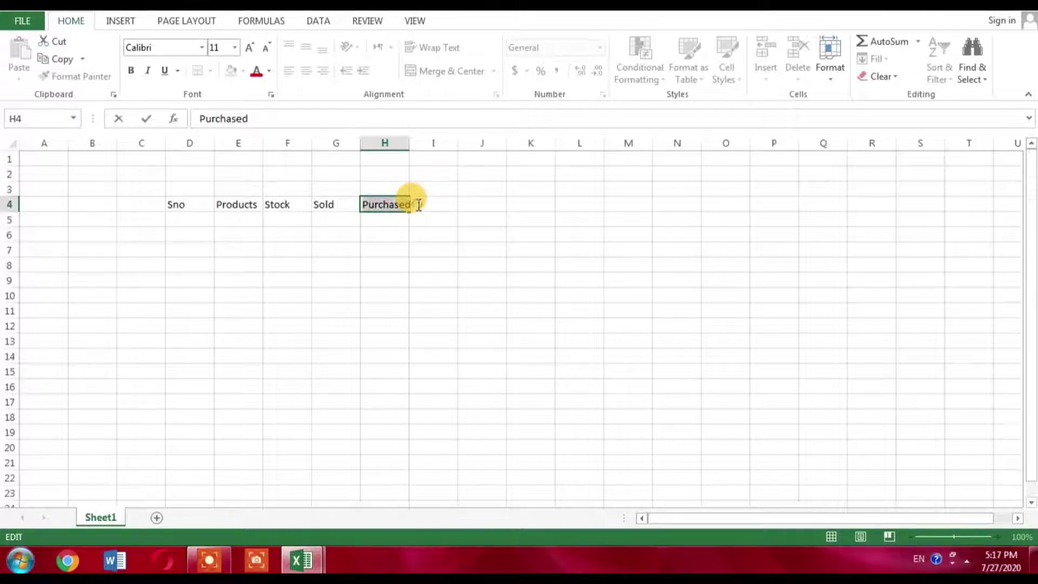
left_click(438, 204)
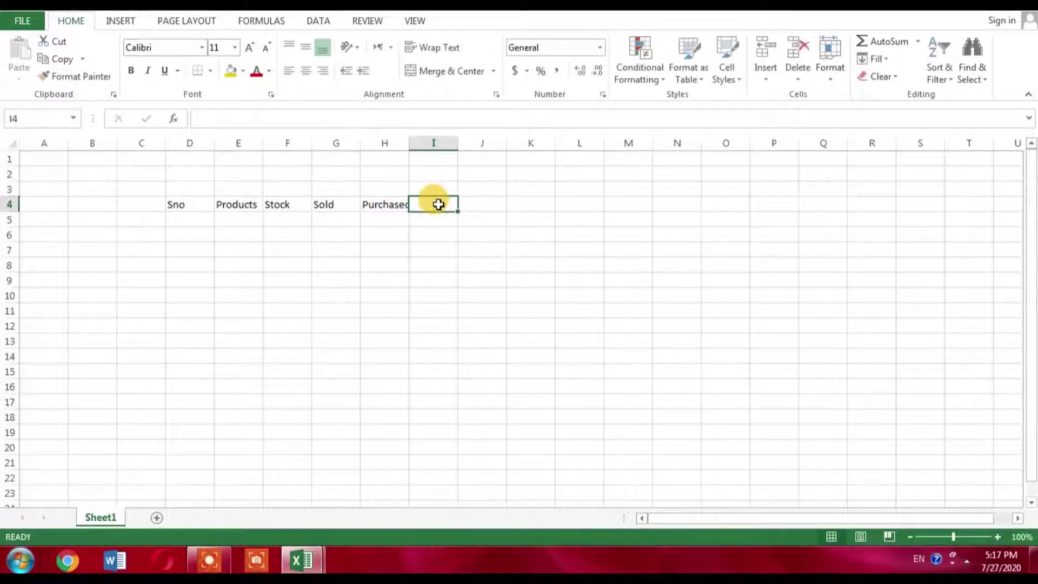
type("Tota")
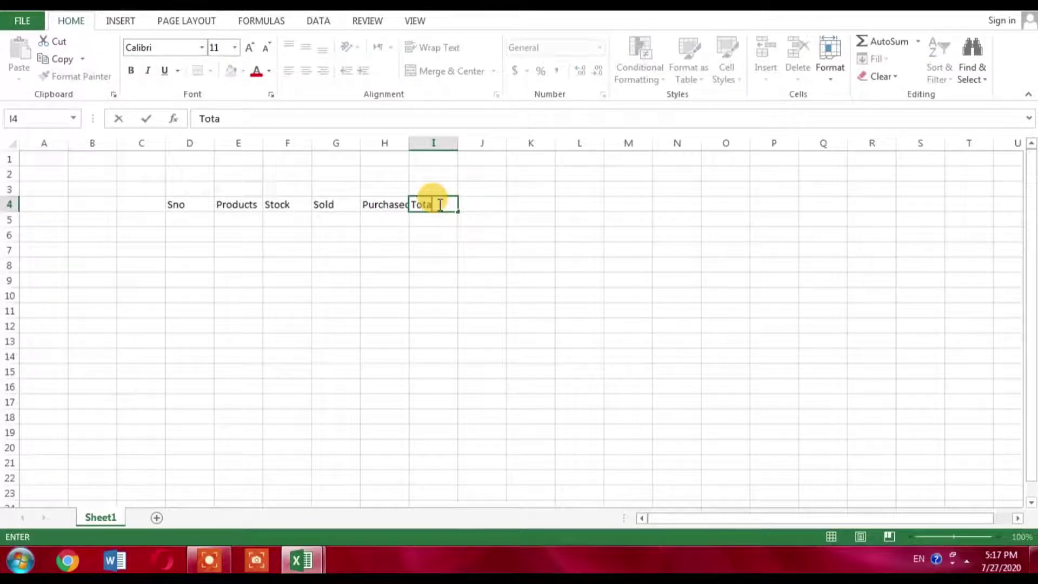
type("l Left")
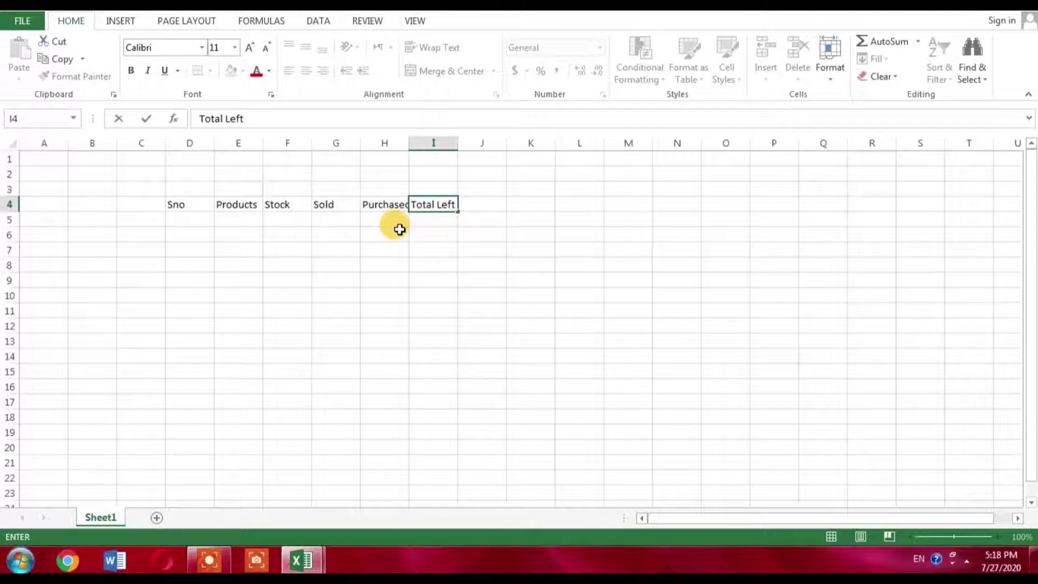
- Merge and center E3:H3 and enter the title 'Stock Sale/Purchase Sheet'
left_click(238, 187)
left_click_drag(237, 186, 381, 190)
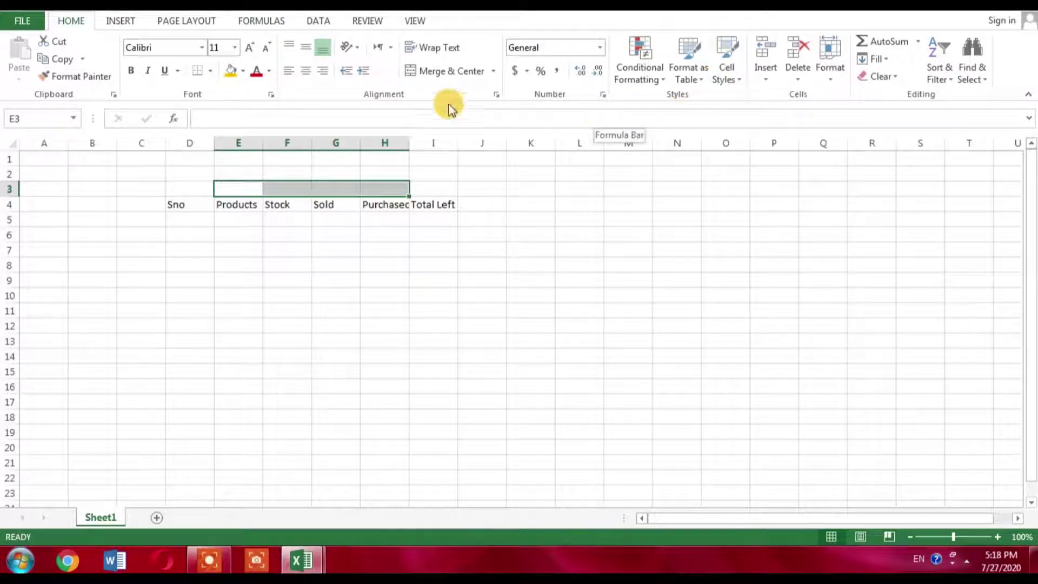
left_click(433, 70)
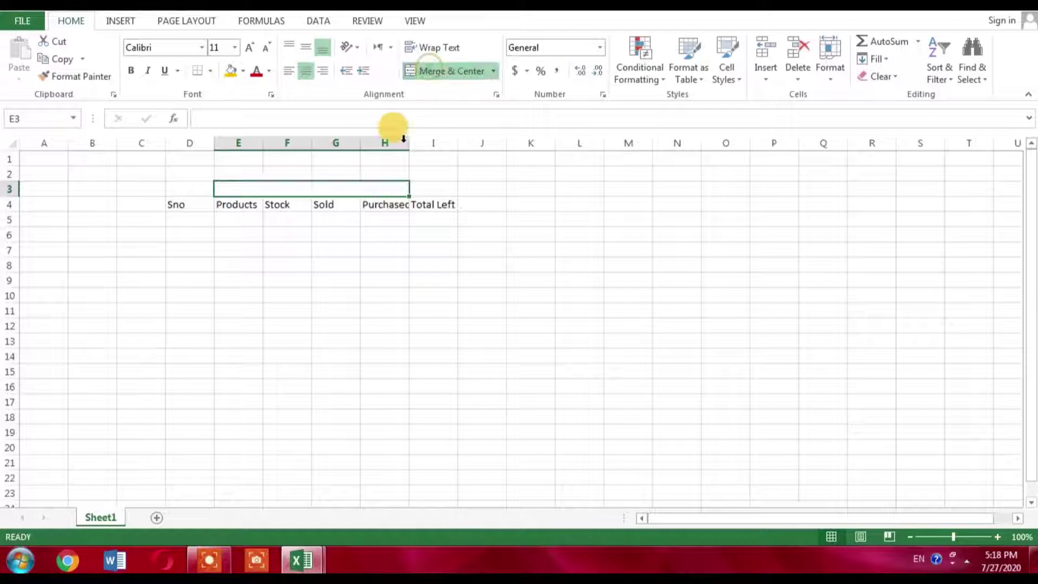
double_click(289, 189)
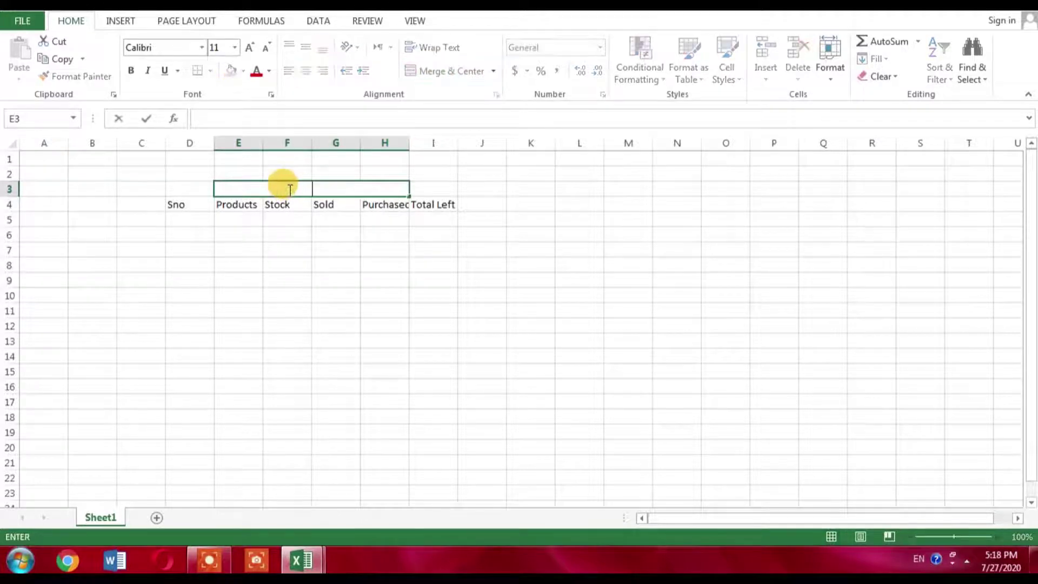
type("Stock Sal")
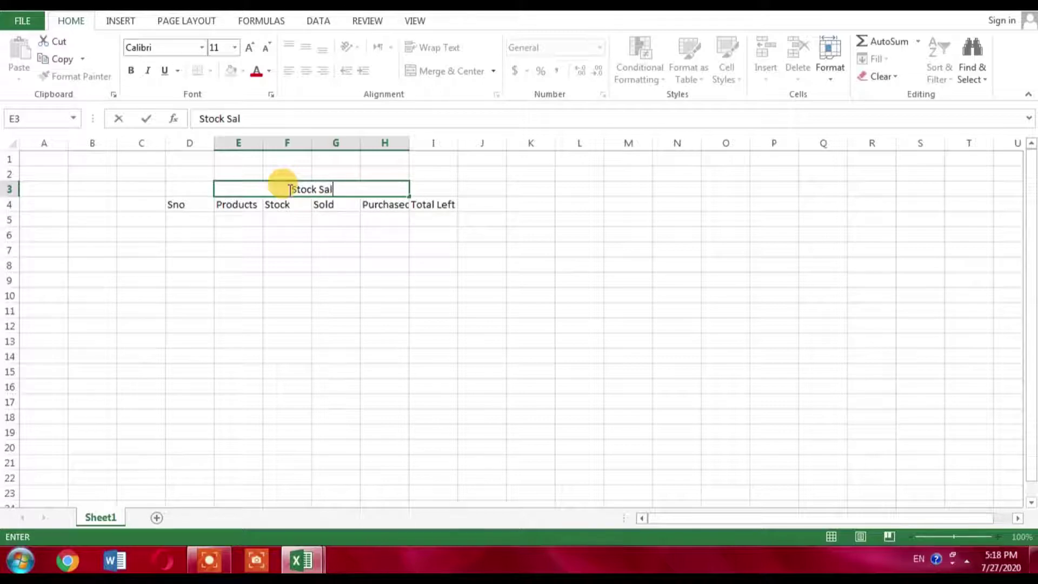
type("e?")
key("BackSpace")
type("/Purchase")
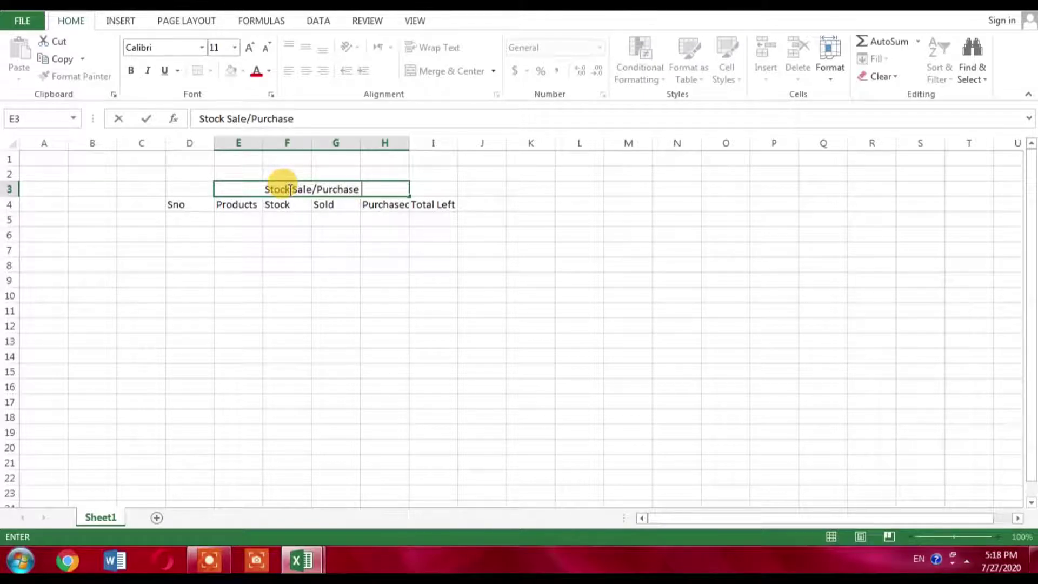
type(" Sheet")
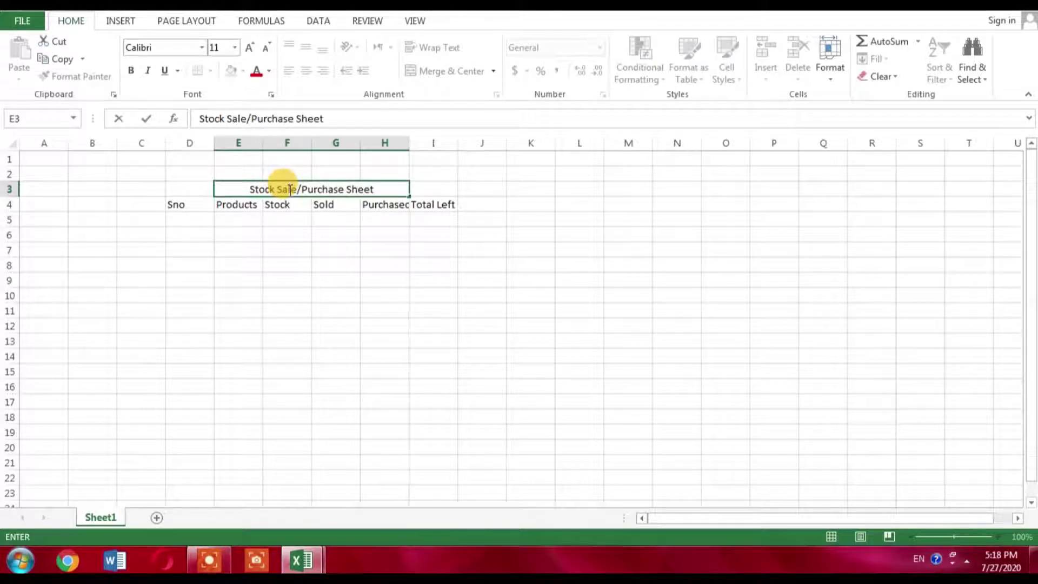
left_click(201, 216)
- Enter 1 in D5 and fill it down to D12 as a 1–8 series
type("1")
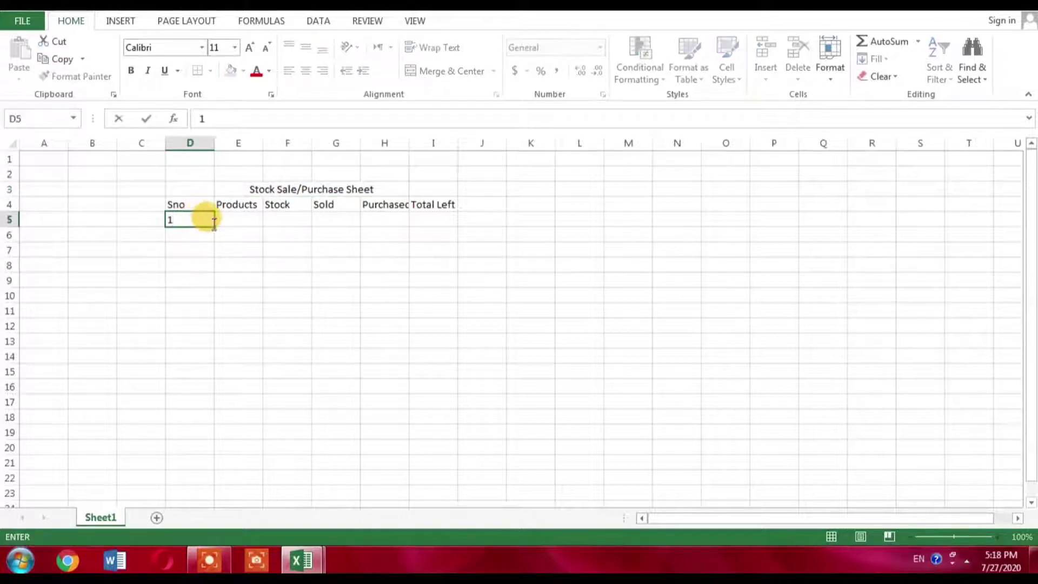
left_click(214, 221)
left_click_drag(214, 226, 214, 332)
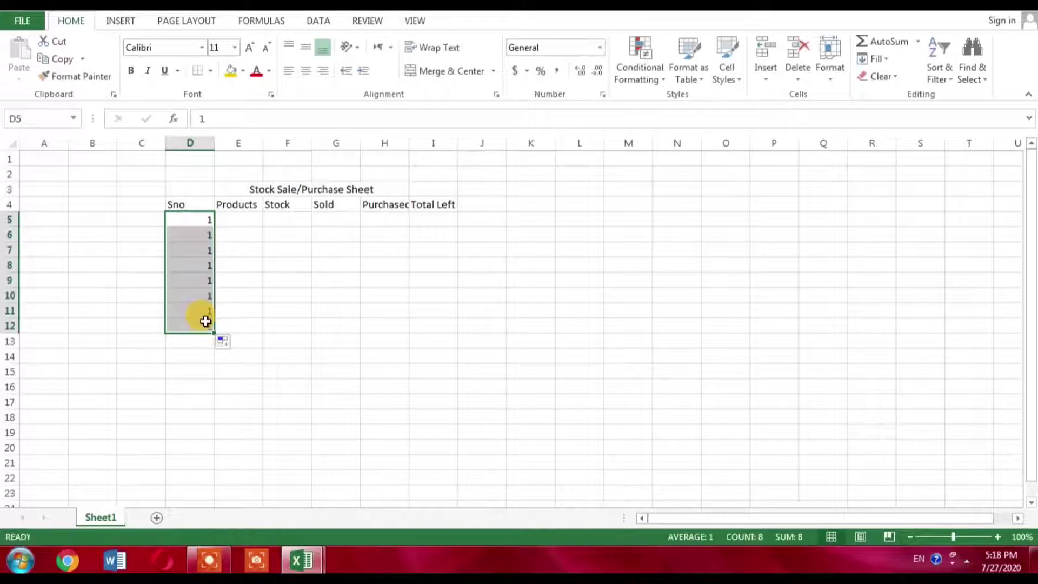
left_click(235, 345)
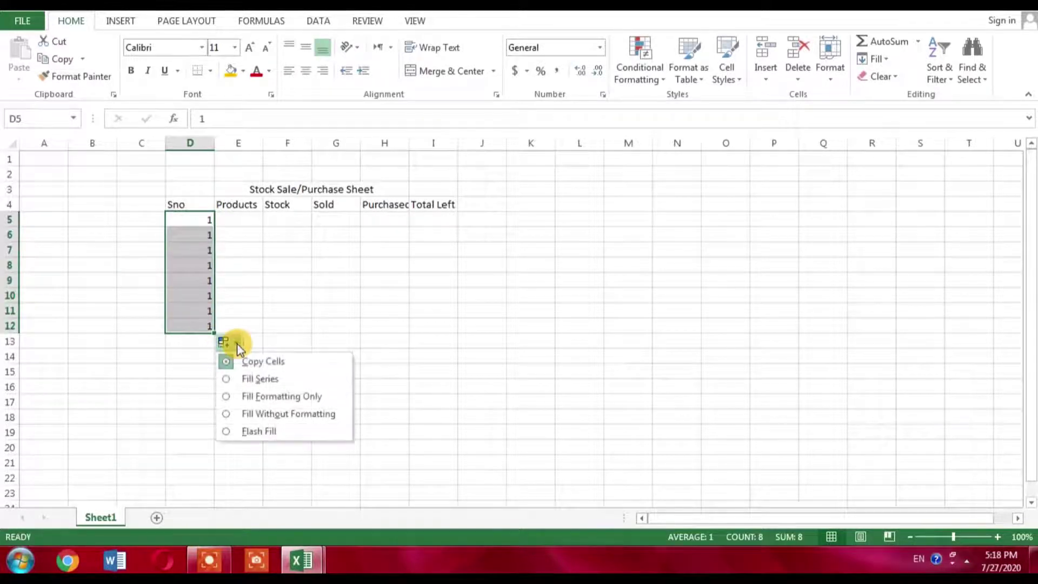
left_click(252, 378)
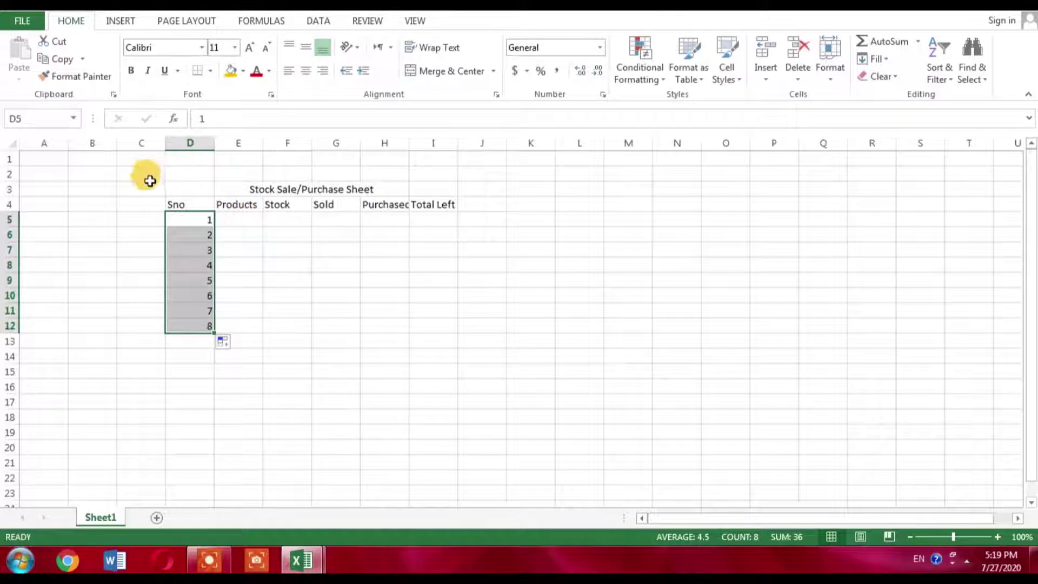
- Zoom the sheet to fit the C3:K6 table area
left_click_drag(135, 185, 493, 387)
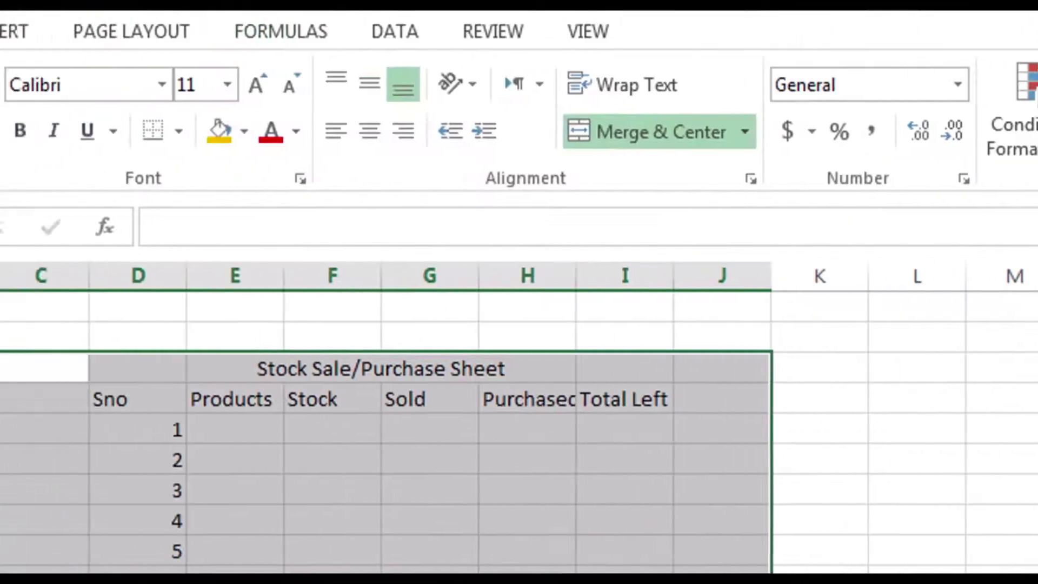
left_click(657, 33)
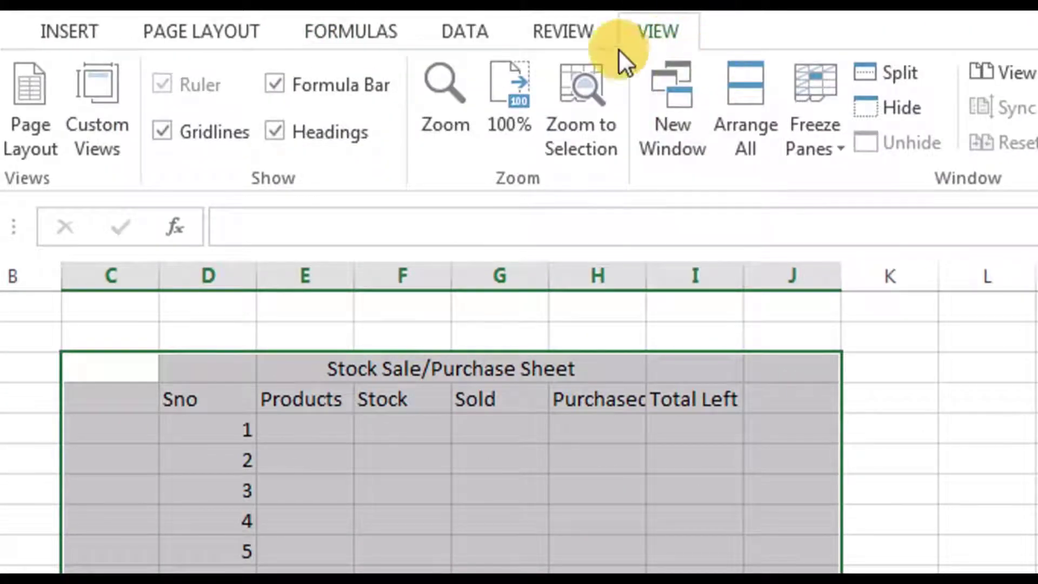
left_click(607, 102)
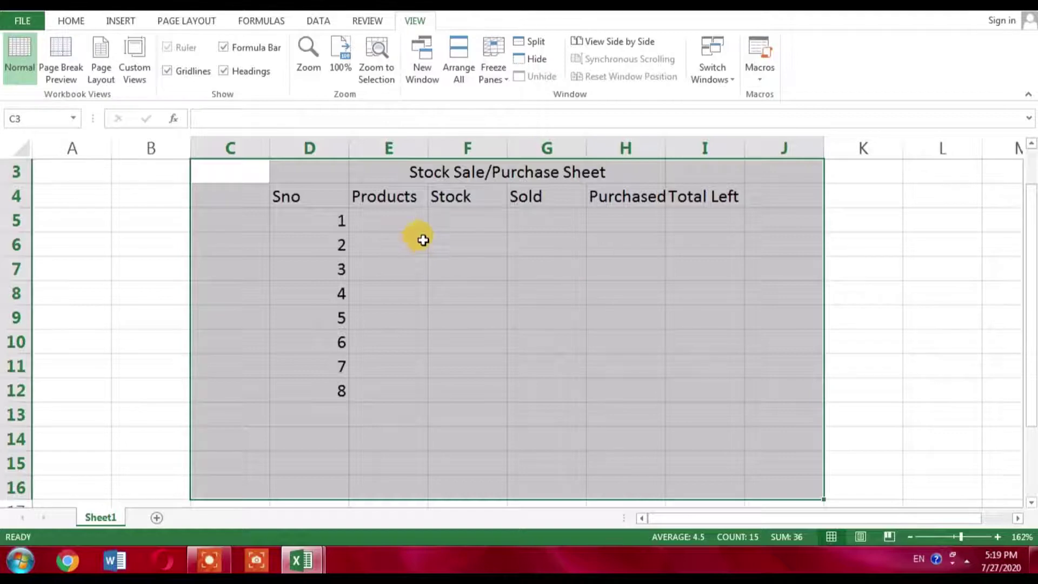
left_click(797, 241)
left_click(414, 223)
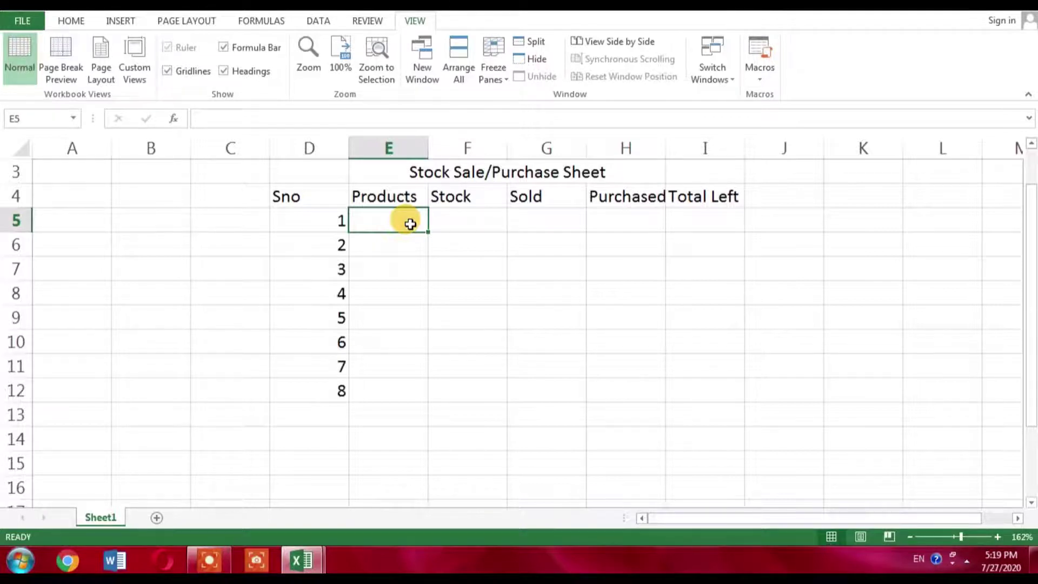
- Enter Dices, benches, Chairs and tables down E5:E8
type("Dices")
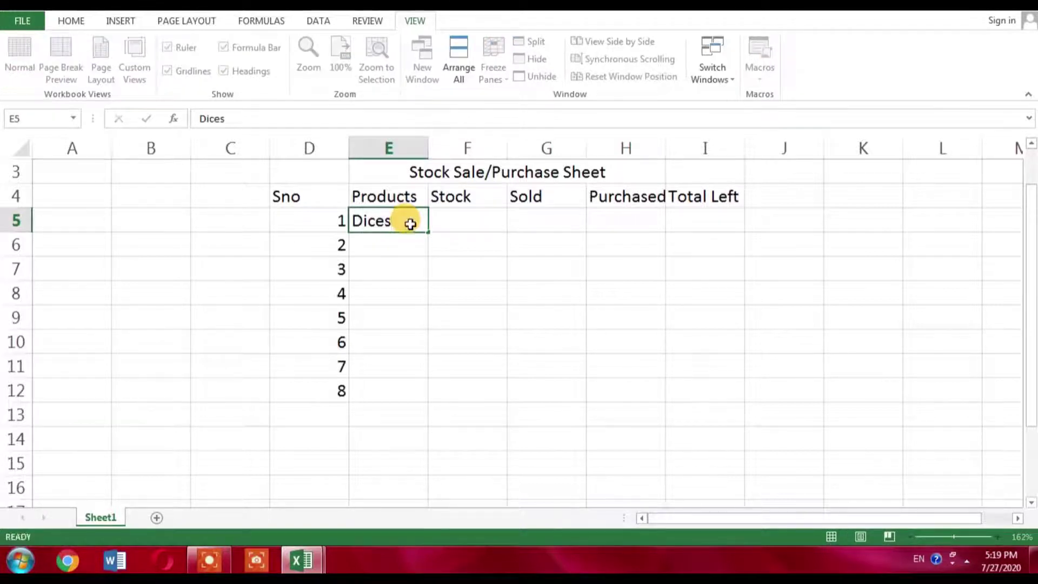
key("Return")
type("N")
key("Escape")
type("b")
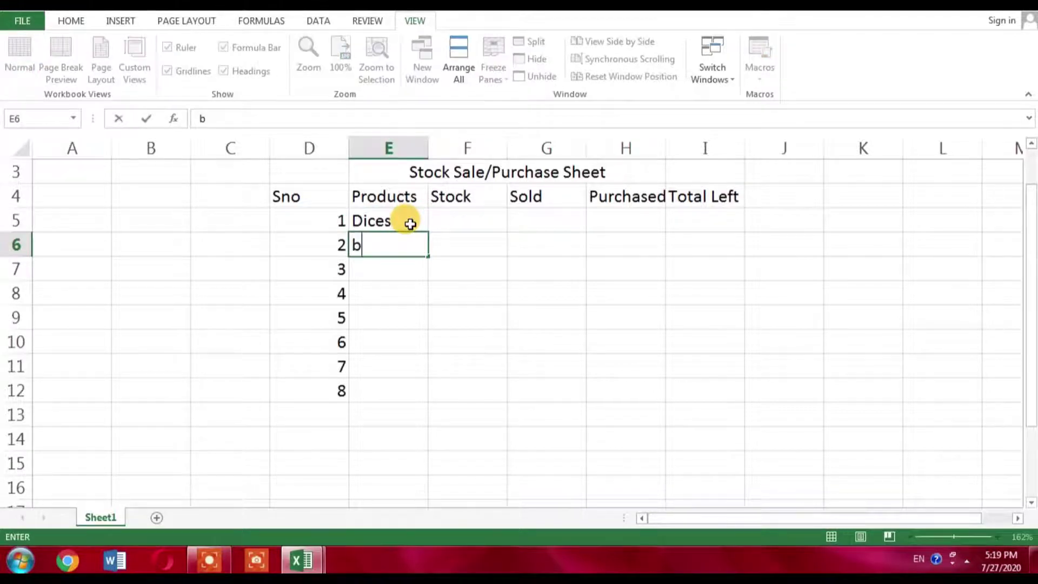
type("enches")
key("ctrl+Return")
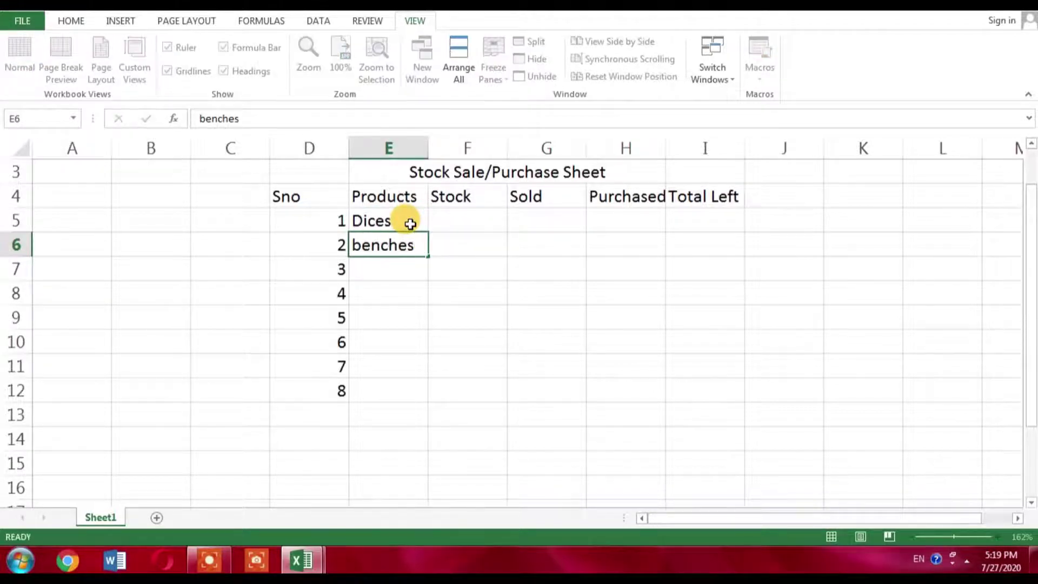
key("Return")
type("Chairs")
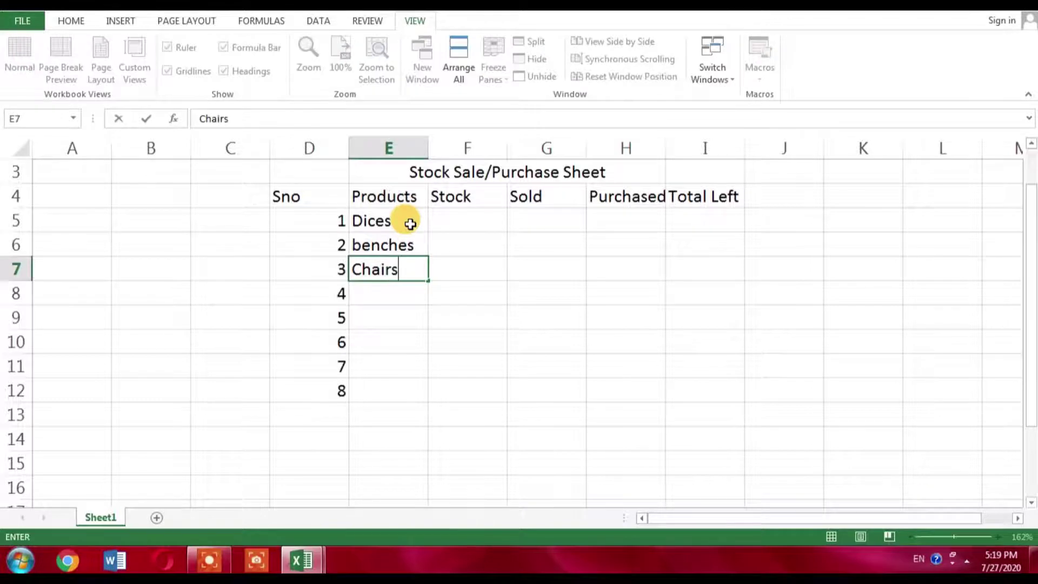
key("Return")
type("tables")
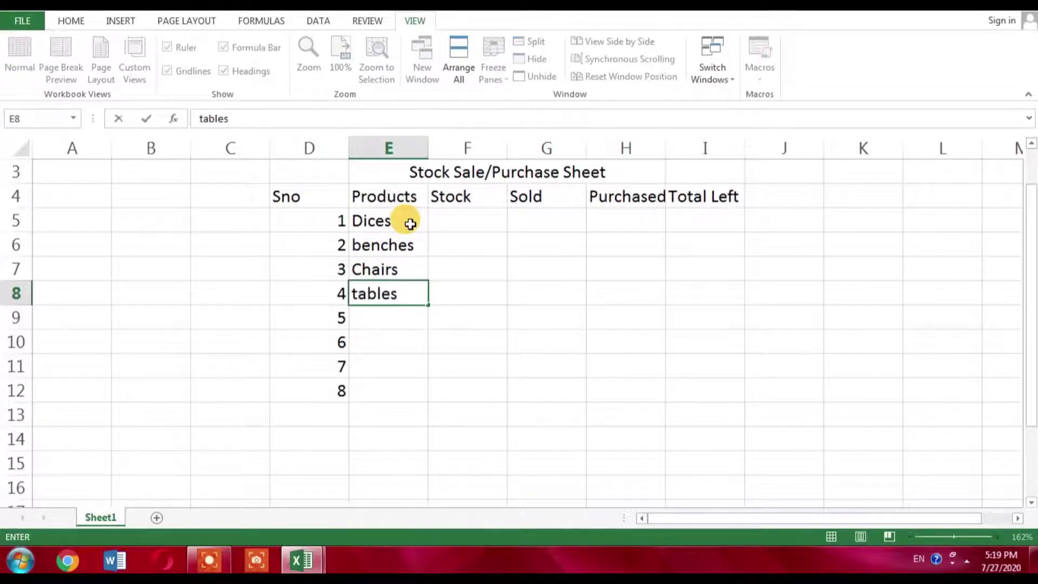
key("Return")
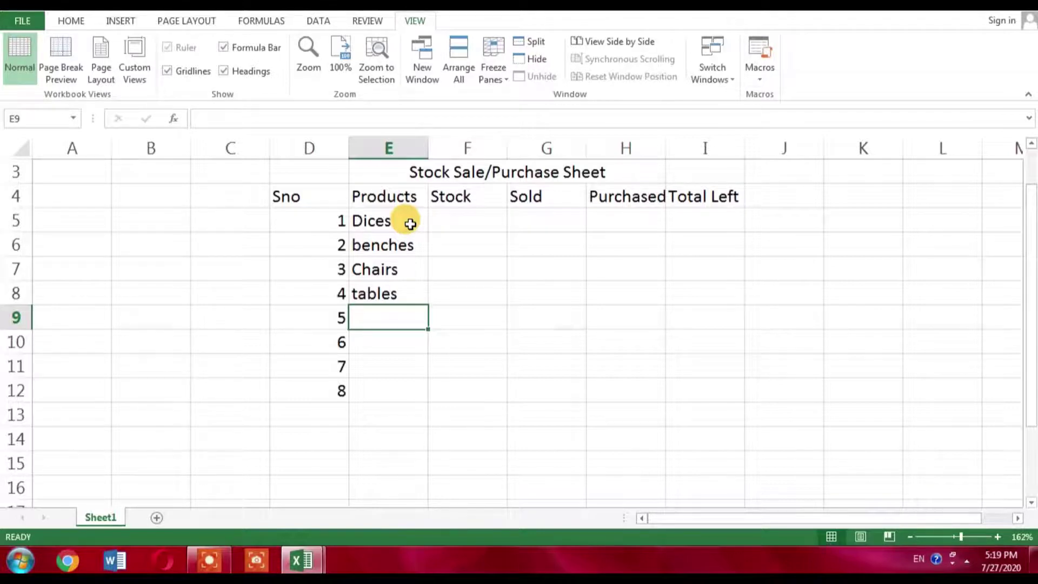
- Add Round tables in E9 and widen column E to fit it
type("Rp")
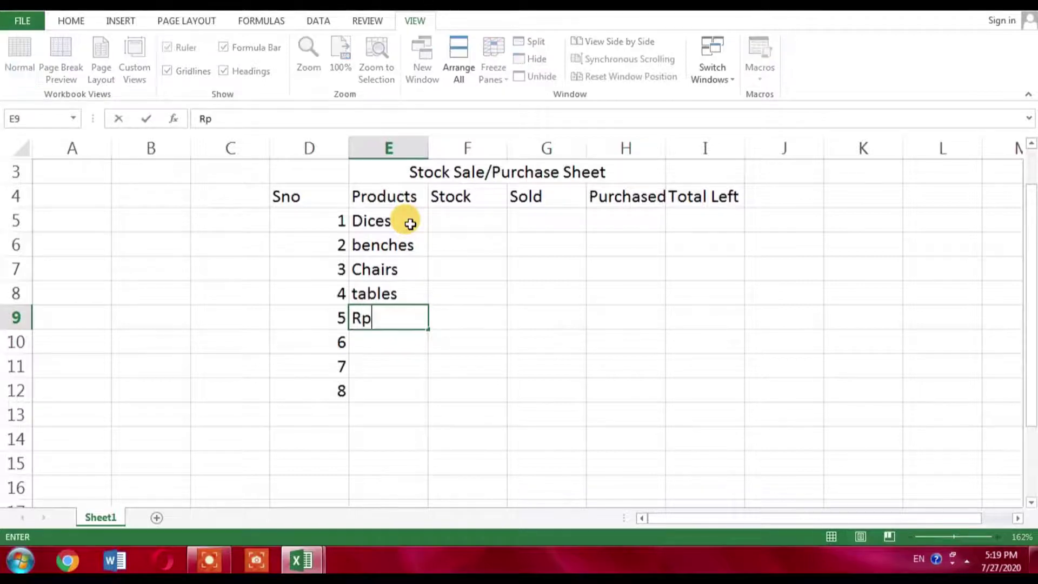
key("BackSpace")
type("ound tan")
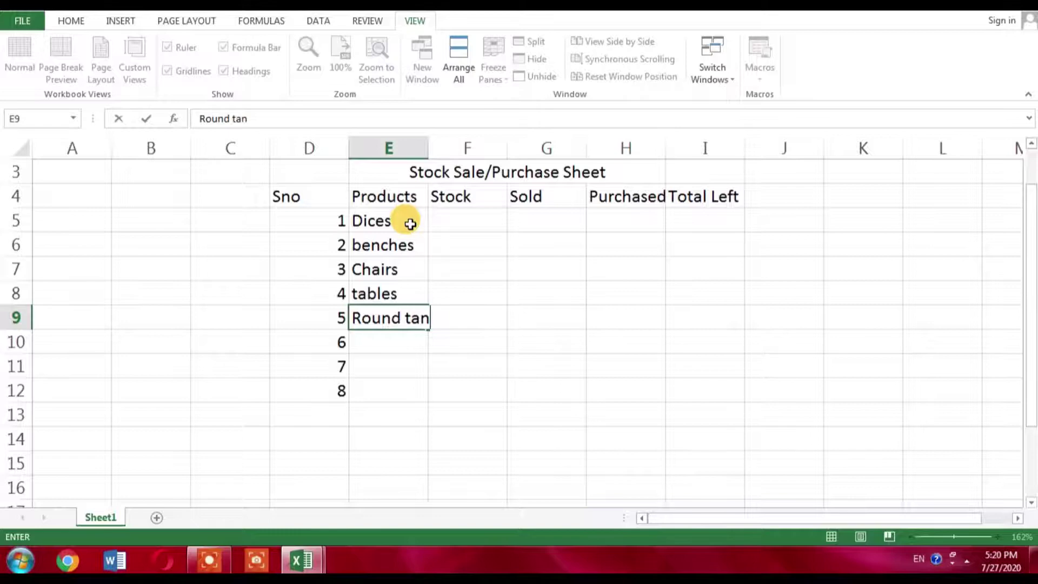
key("BackSpace")
type("bles")
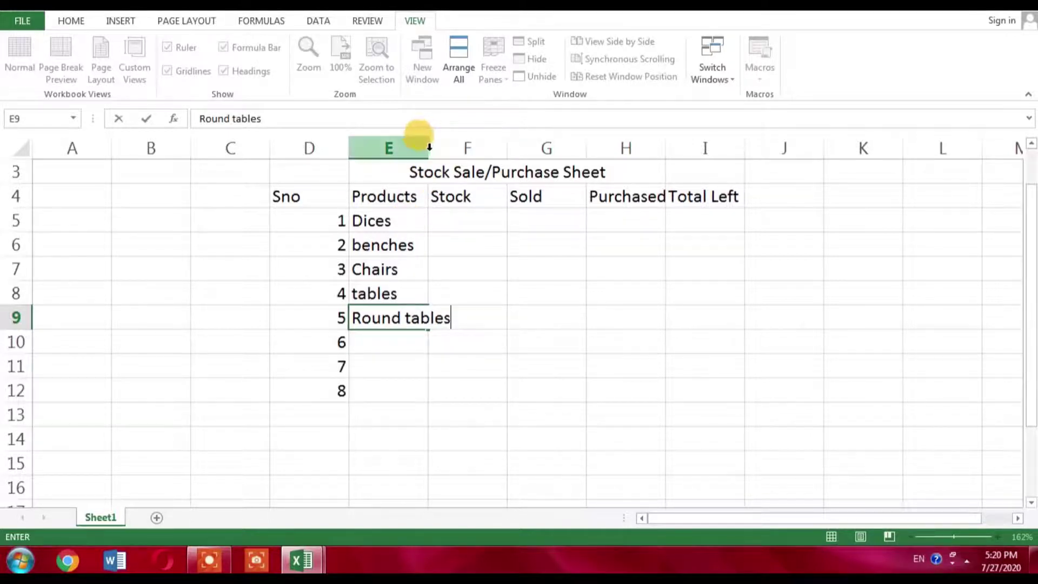
left_click(608, 289)
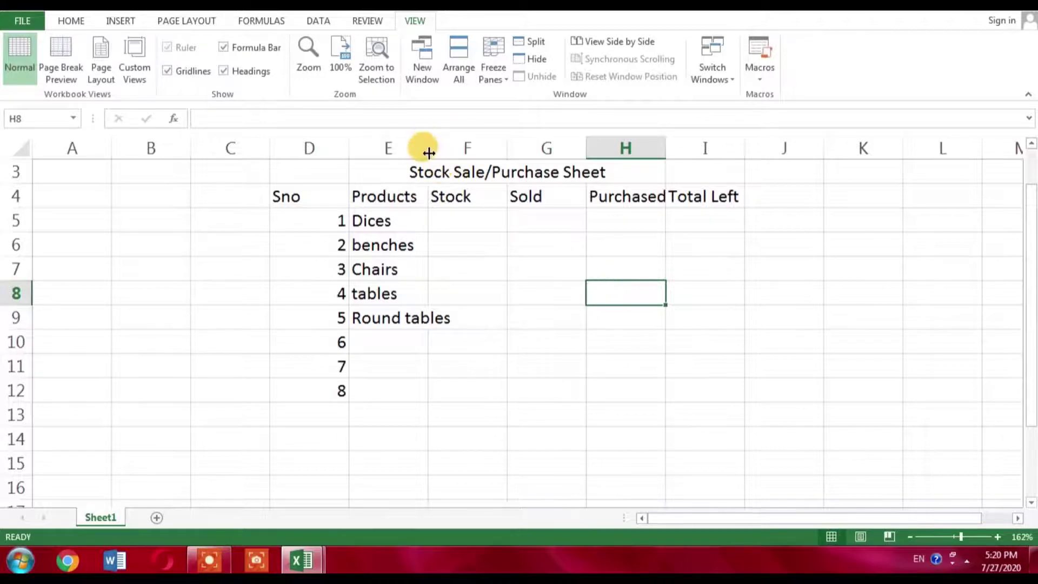
left_click_drag(427, 148, 457, 153)
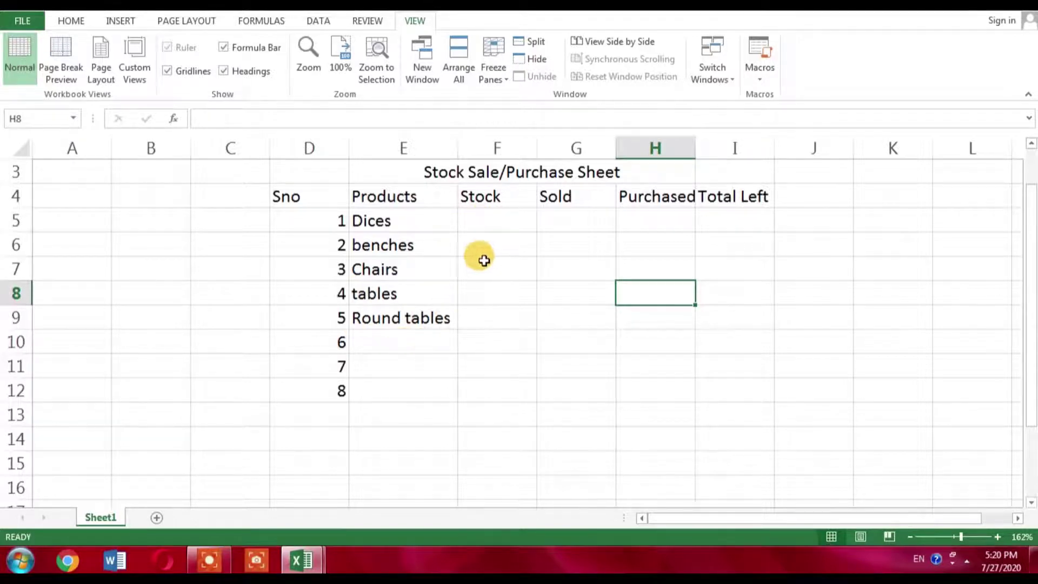
- Enter Stock figures 10, 15, 25, 30 and 10 in F5:F9
left_click(476, 217)
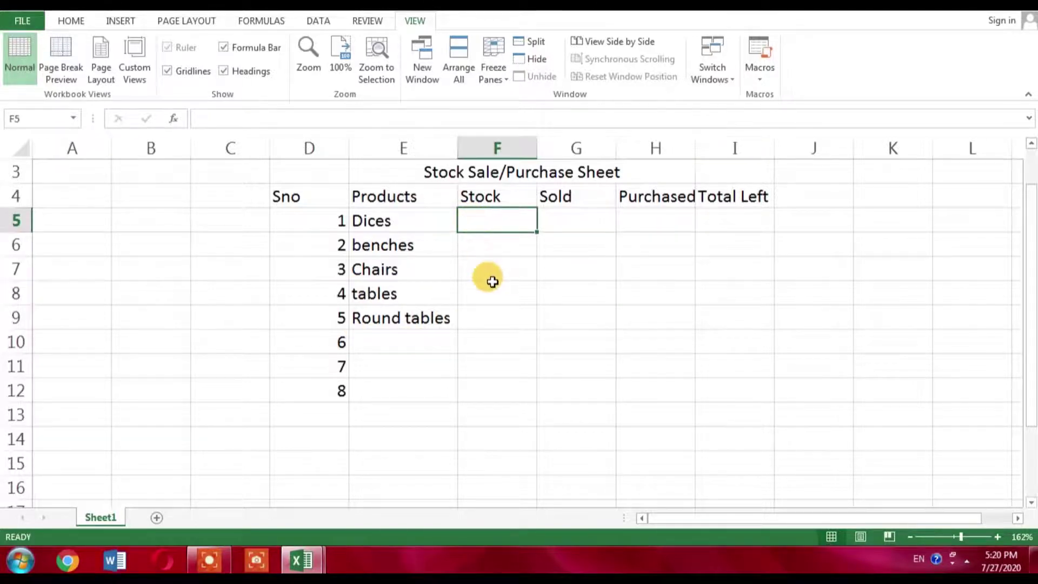
type("10")
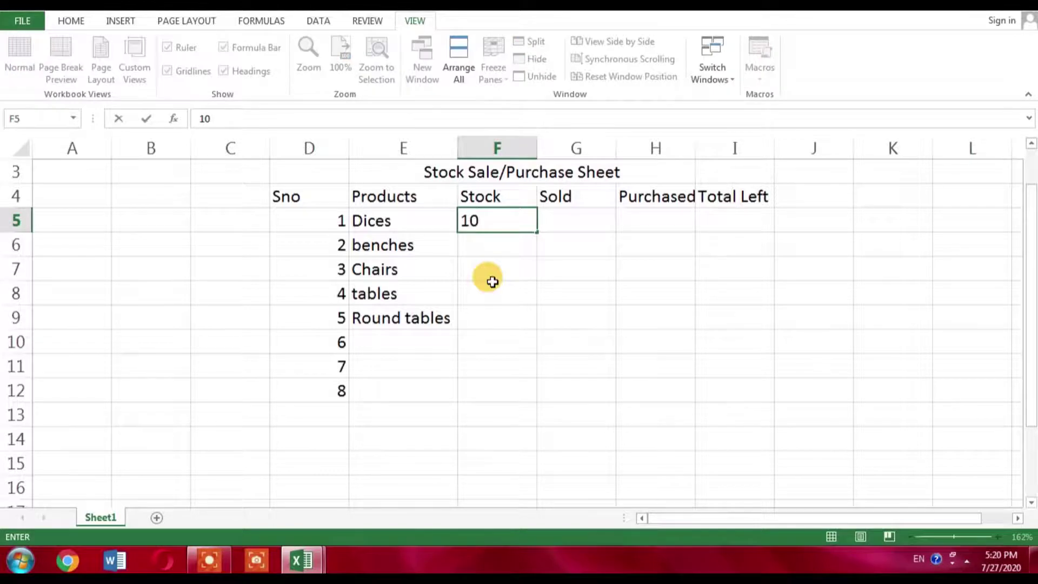
key("Up")
key("Down")
key("Down")
key("Down")
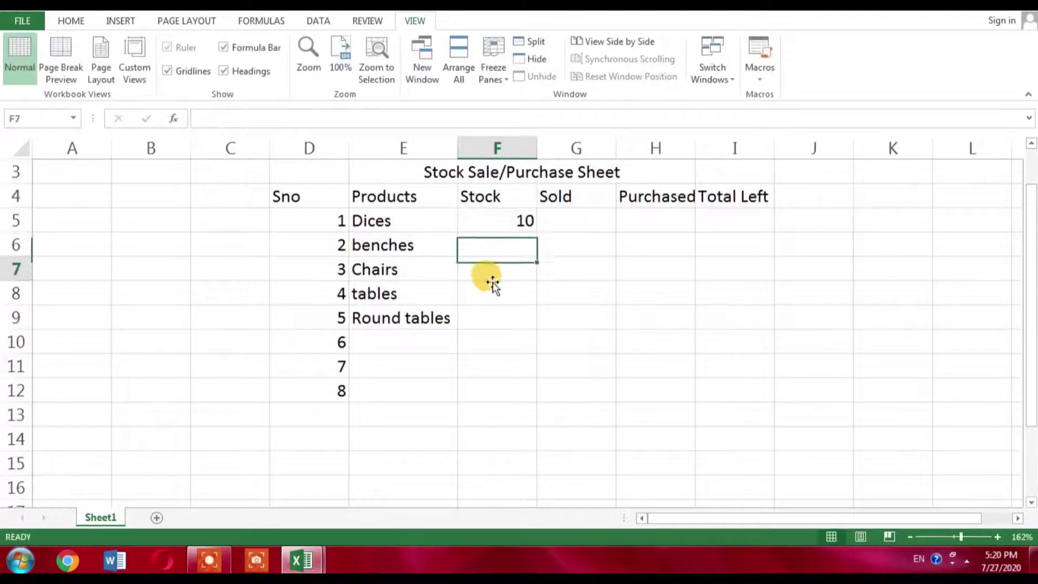
key("Up")
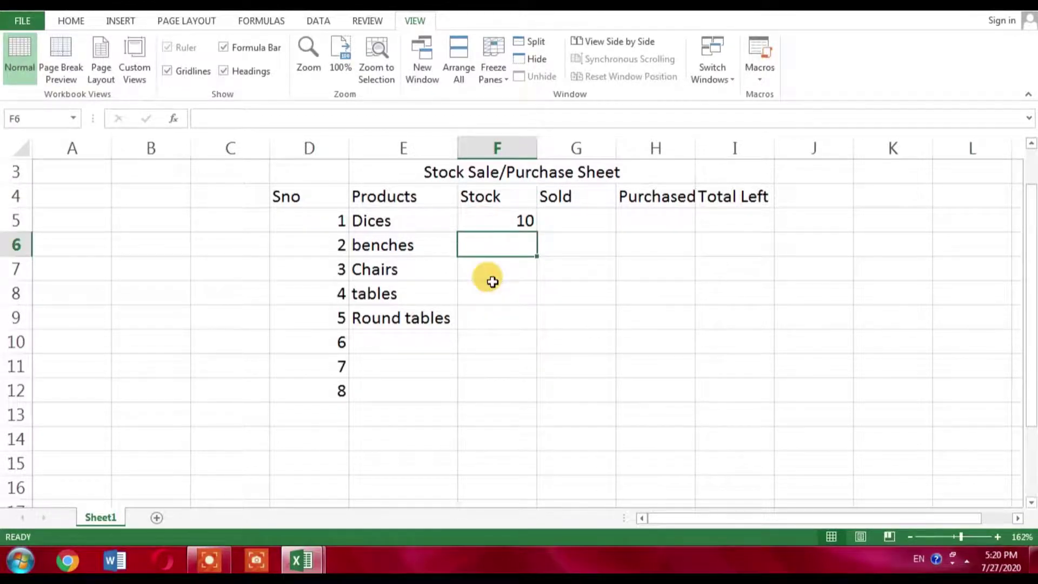
type("15")
key("Return")
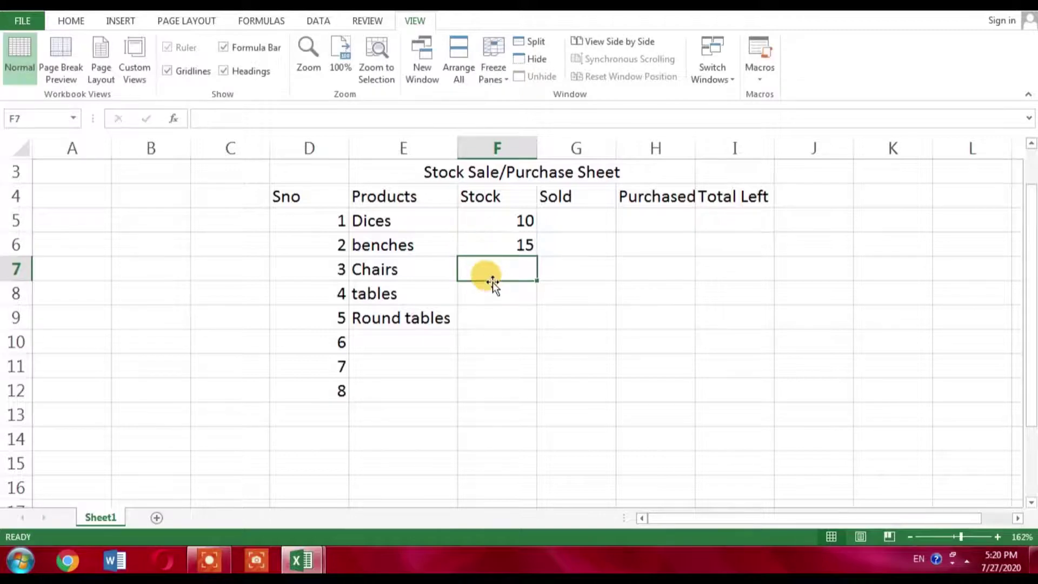
type("25")
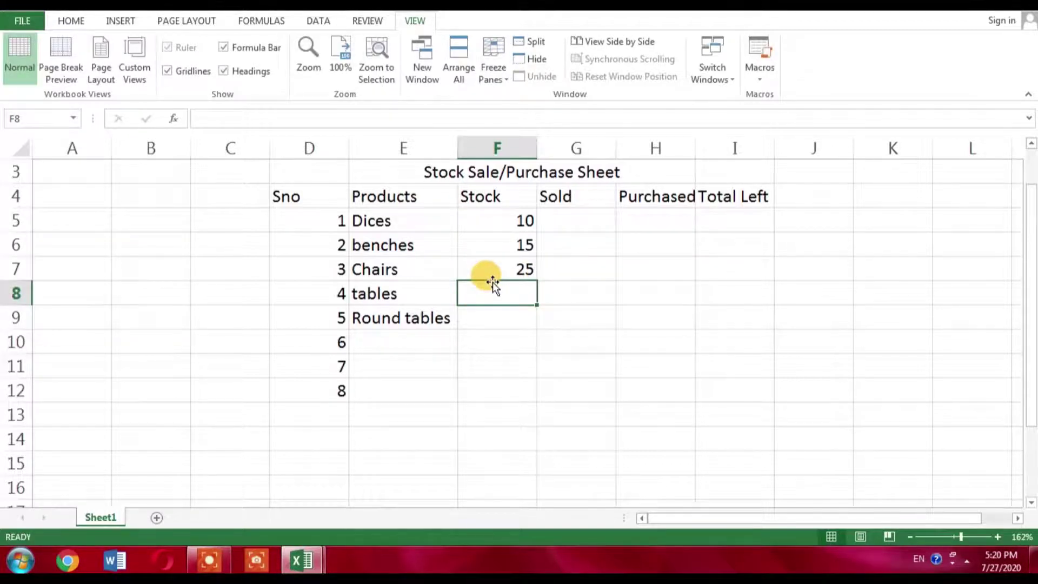
type("30")
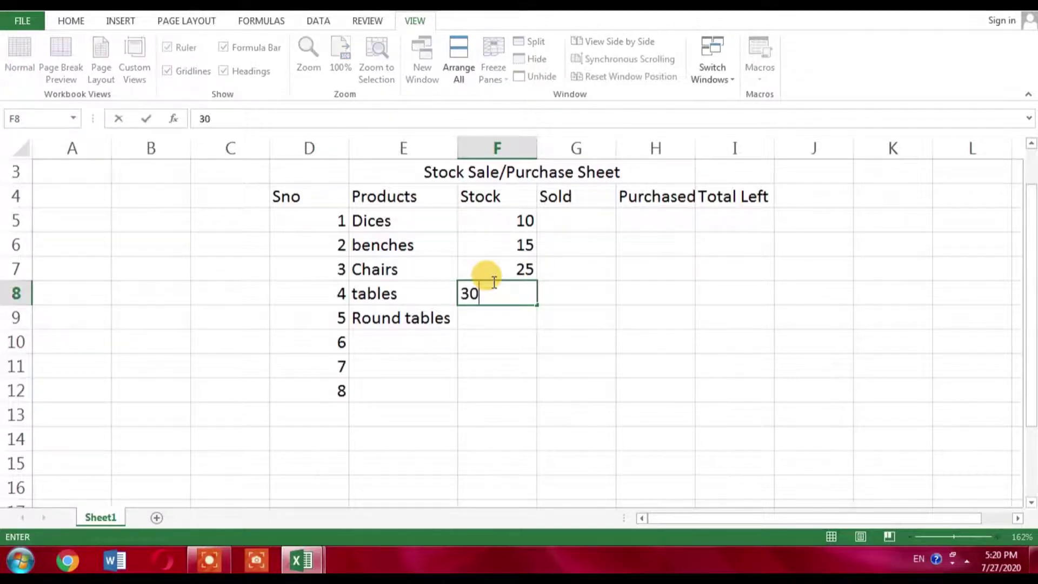
key("Return")
type("10")
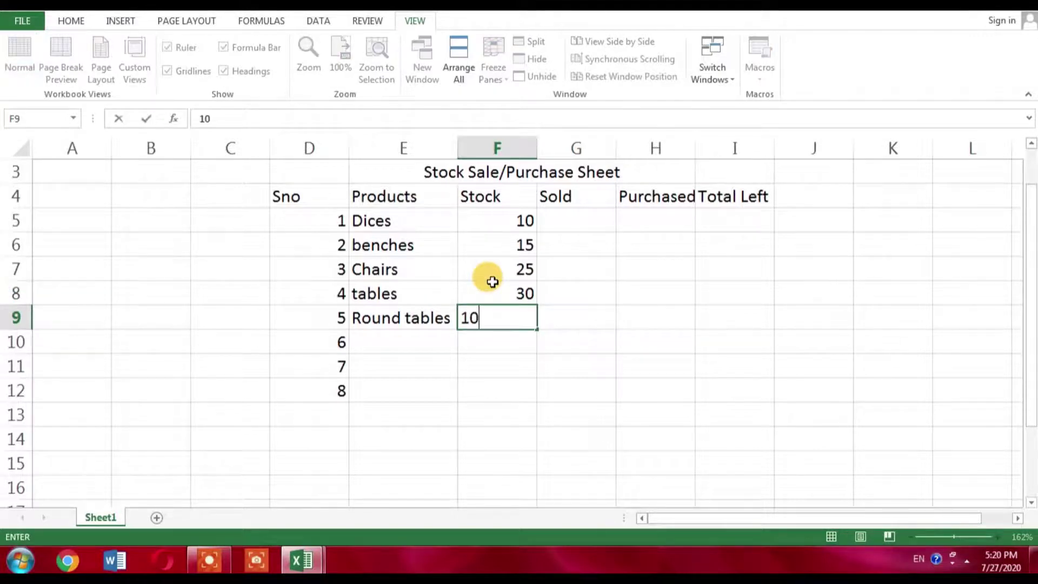
- Enter Sold figures 5, 10, 10, 15 and 4 in G5:G9
left_click(582, 227)
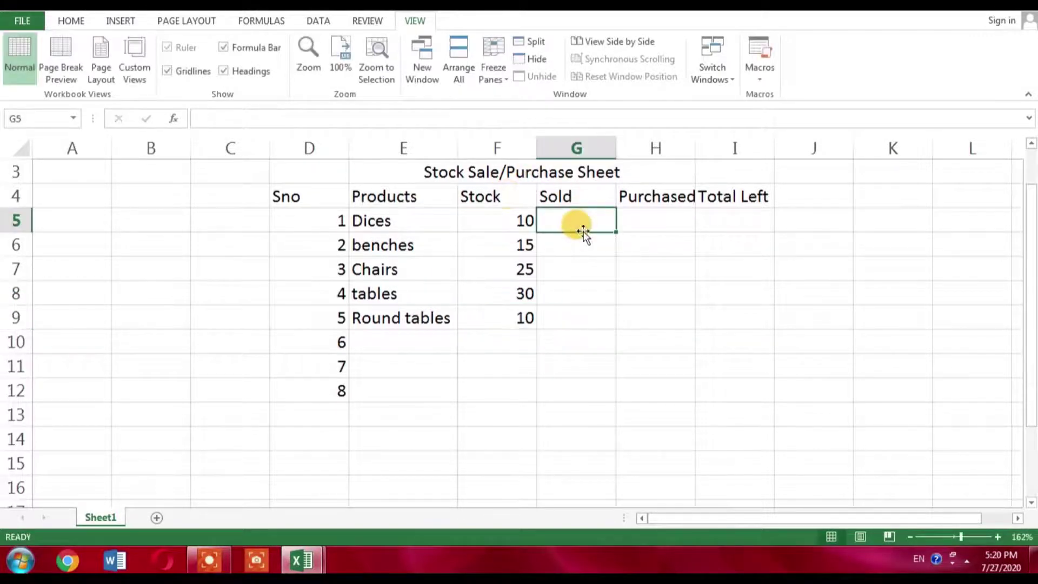
type("5")
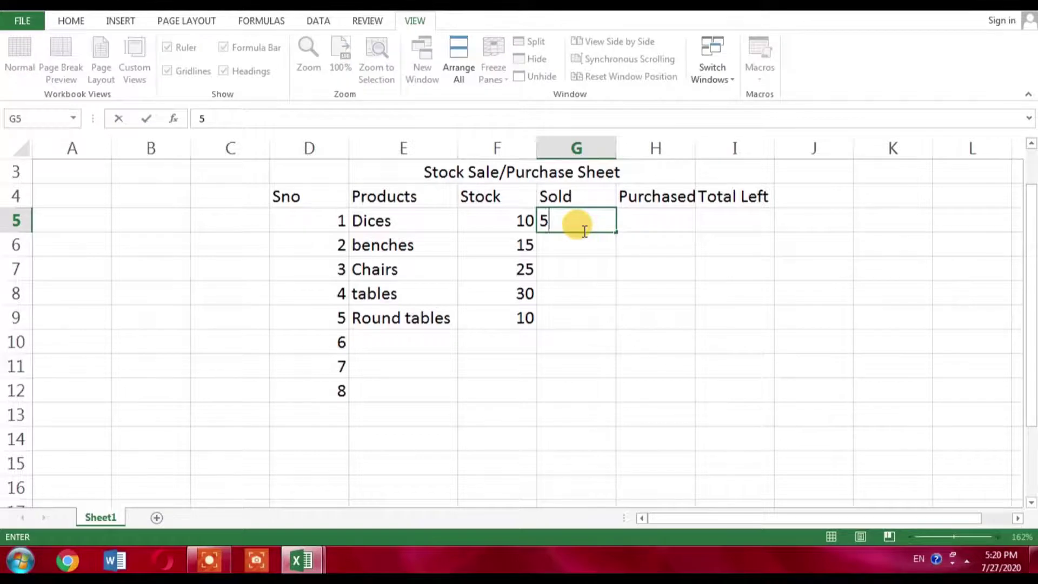
key("Return")
type("10")
key("Return")
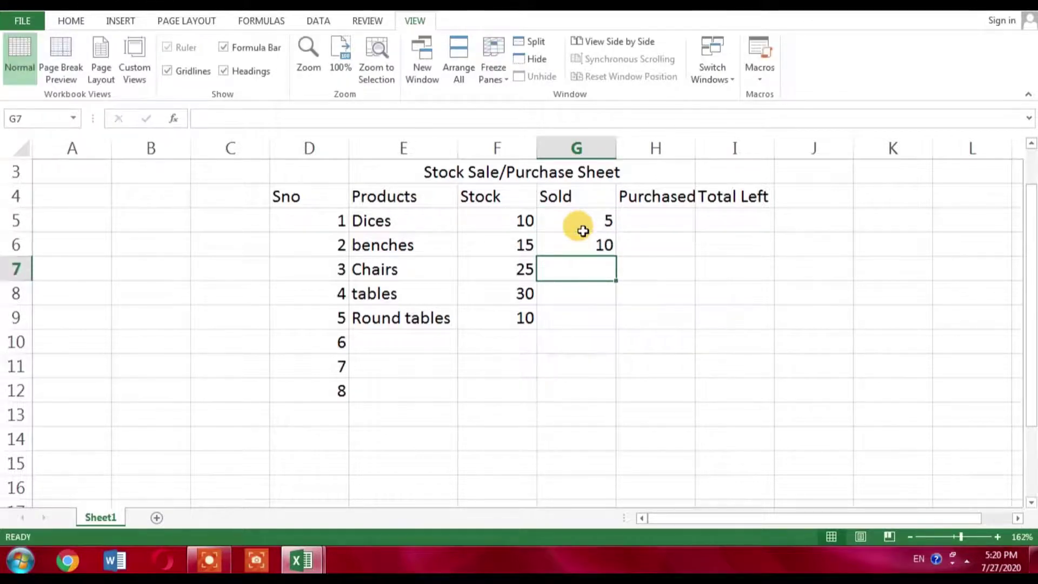
type("10")
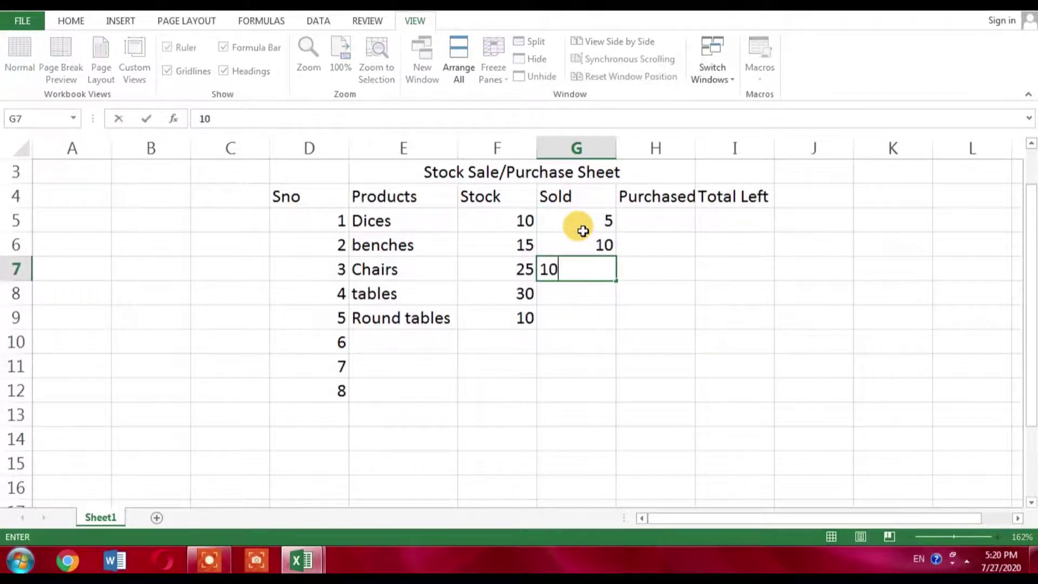
key("Return")
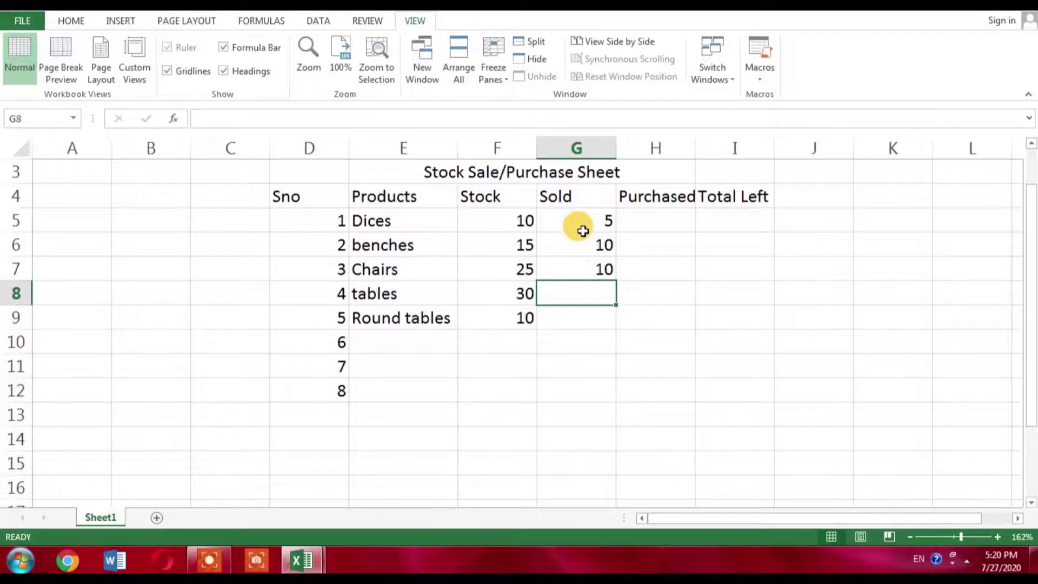
type("15")
key("Return")
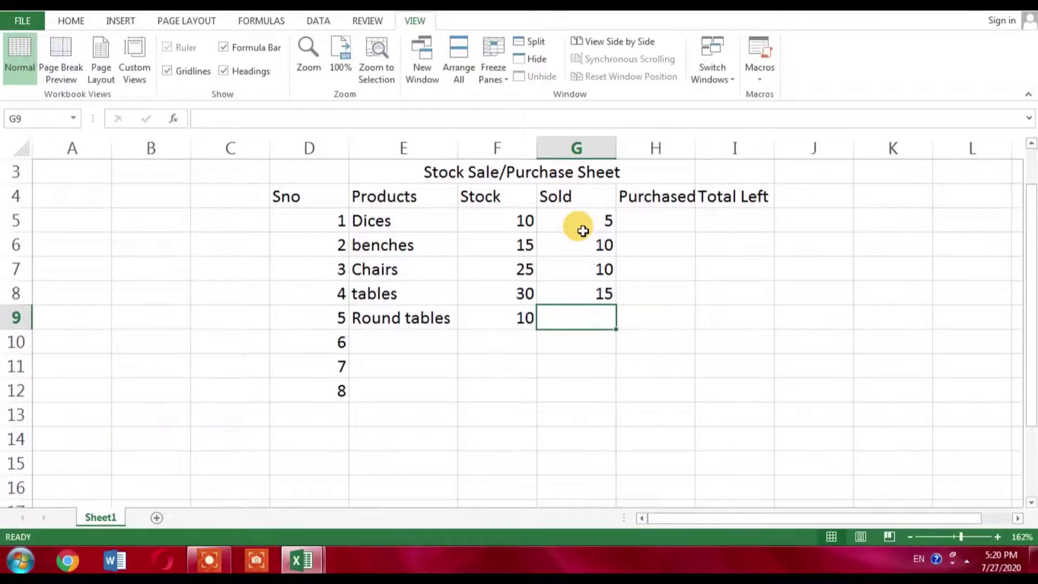
type("4")
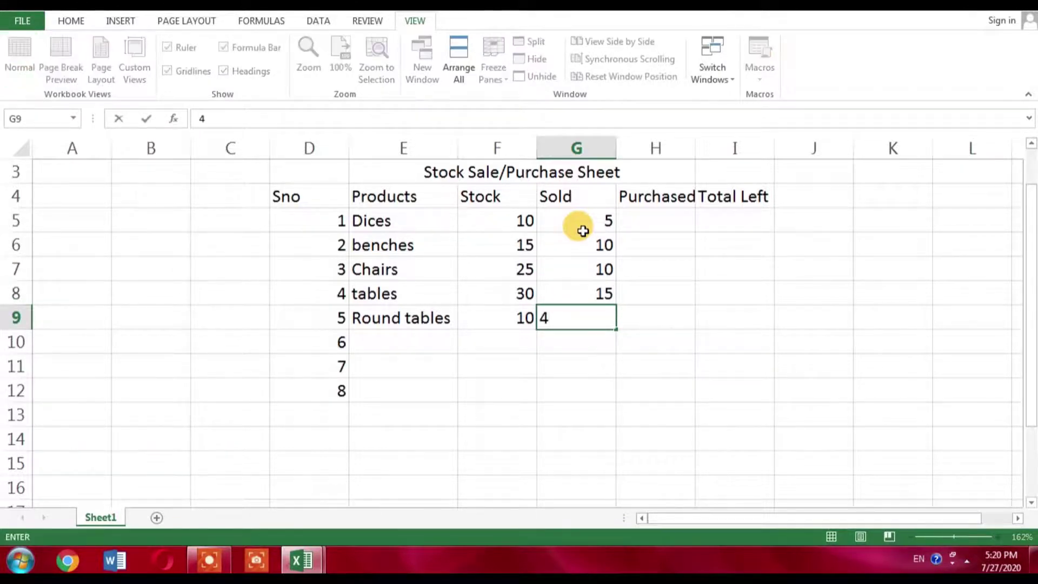
key("ctrl+Return")
- Enter Purchased figures 4, 5, 6, 7 and 8 in H5:H9
key("Right")
key("Up")
key("Up")
key("Up")
key("Up")
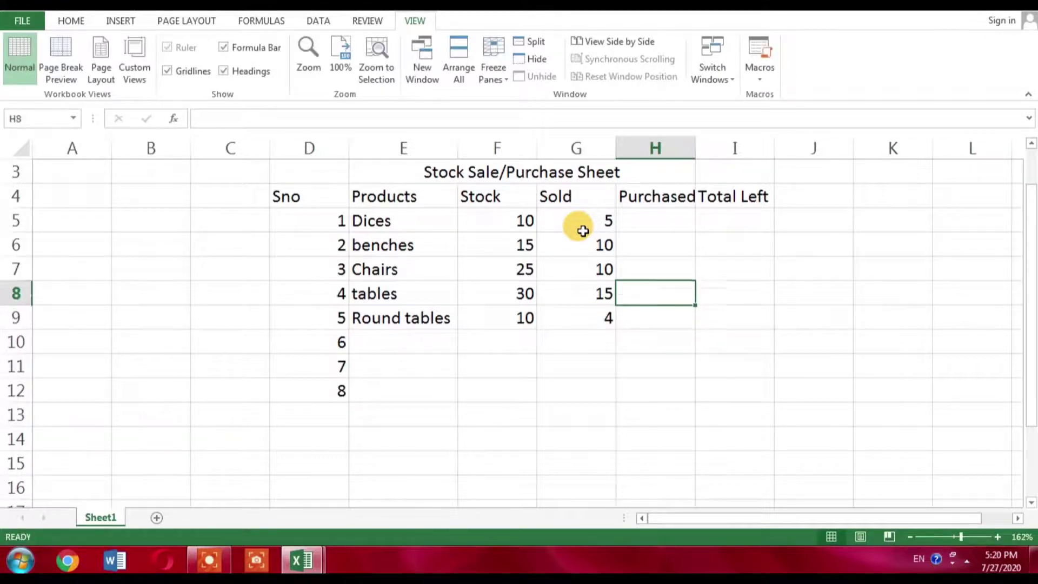
type("4")
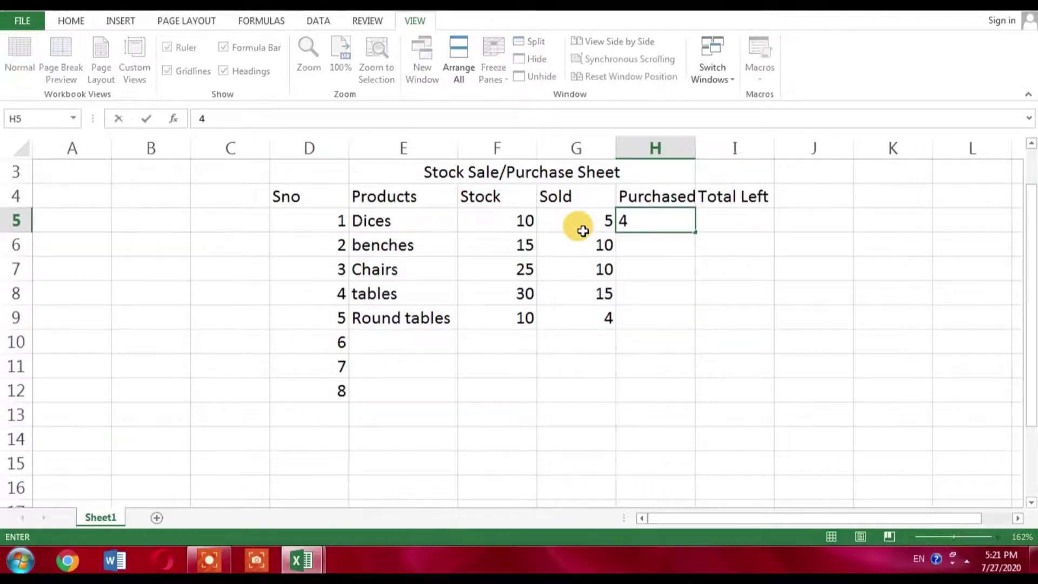
key("Return")
type("5")
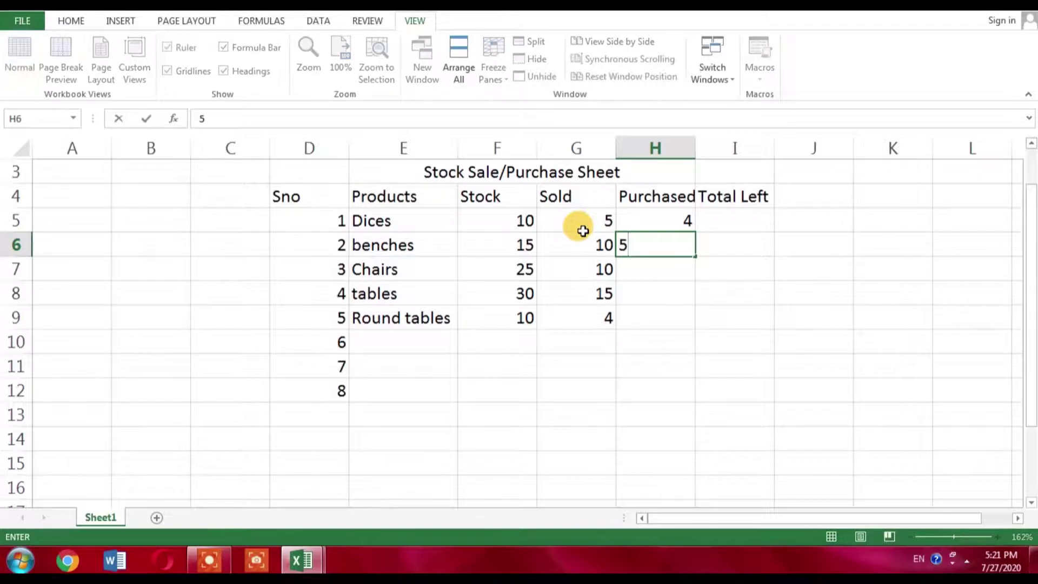
key("Return")
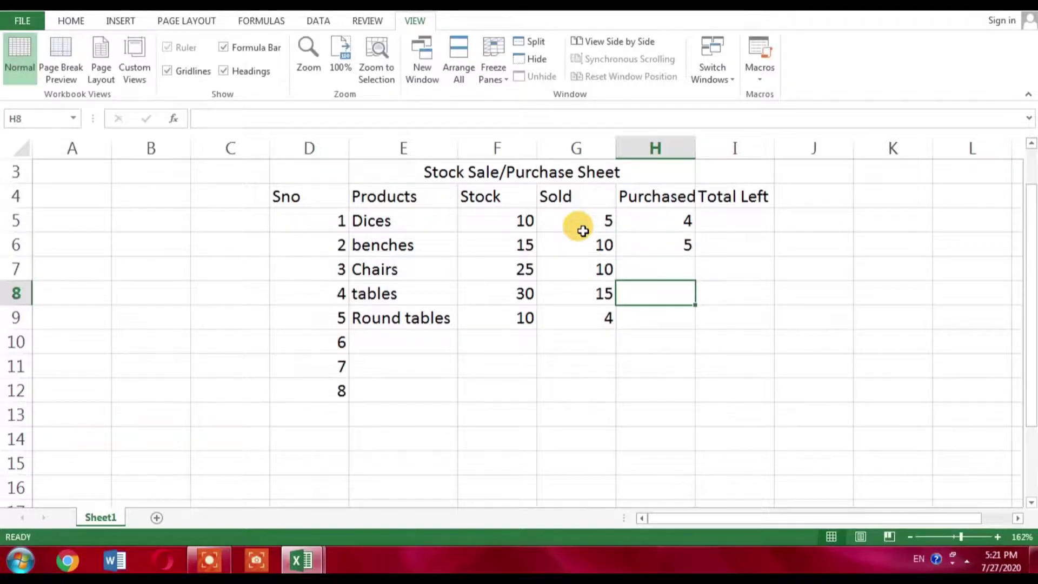
type("6")
key("Return")
type("7")
key("Return")
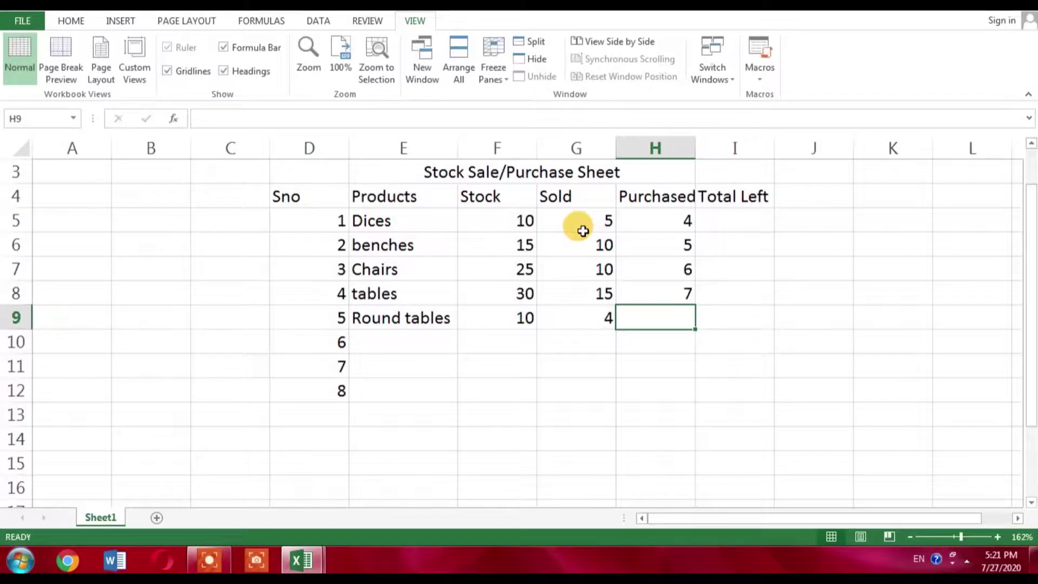
type("8")
key("Tab")
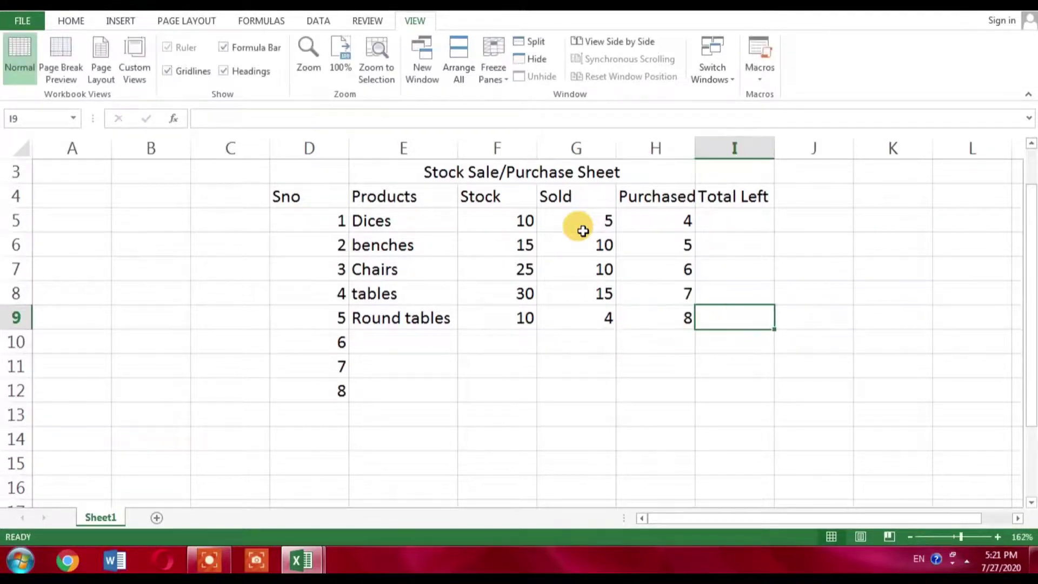
key("Up")
key("Up")
key("Up")
key("Up")
key("Up")
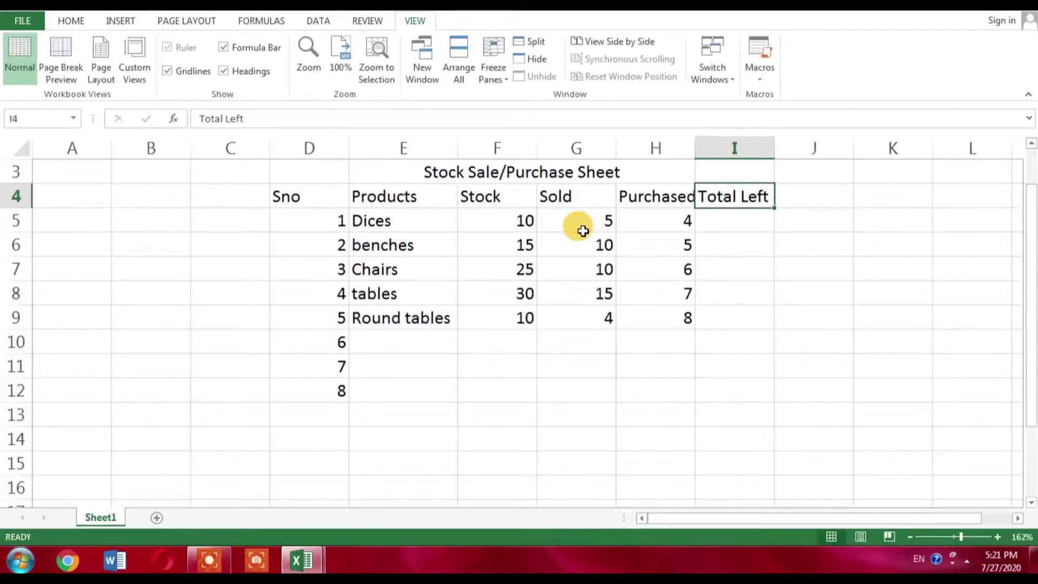
- Enter =F5+H5-G5 in I5, giving a Total Left of 9
key("Down")
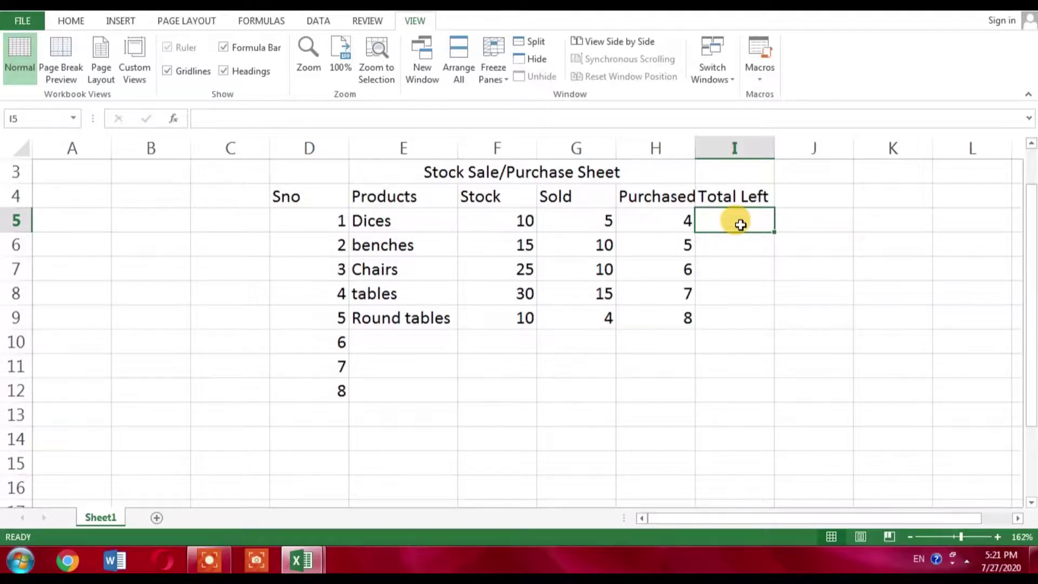
type("=")
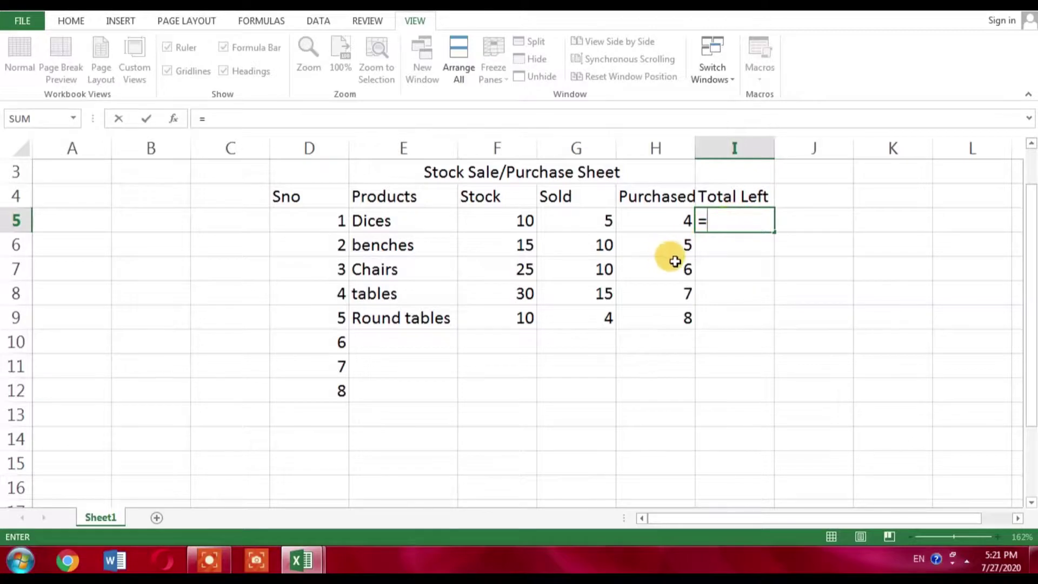
left_click(509, 222)
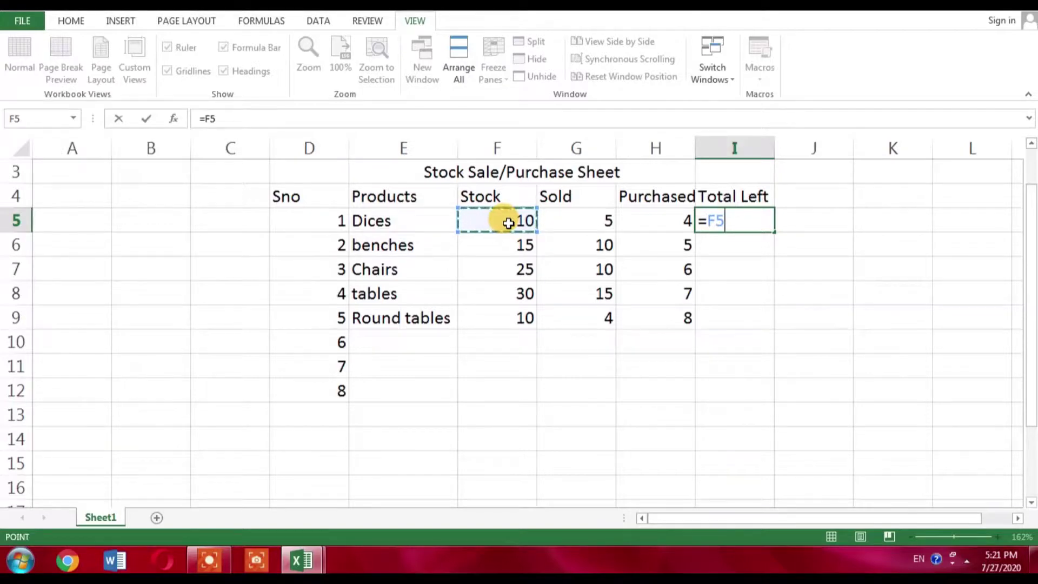
type("+")
left_click(656, 219)
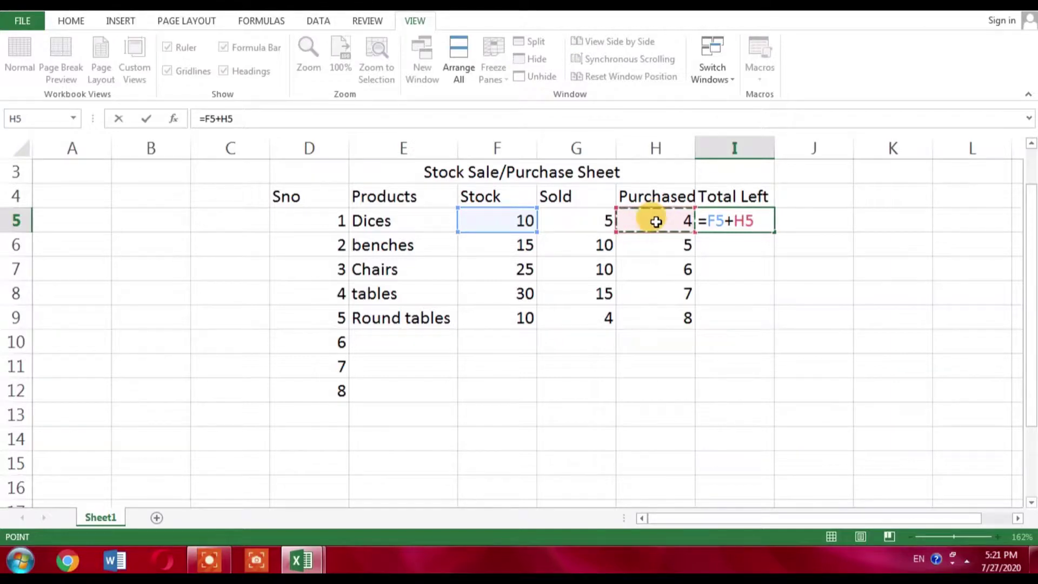
type("-")
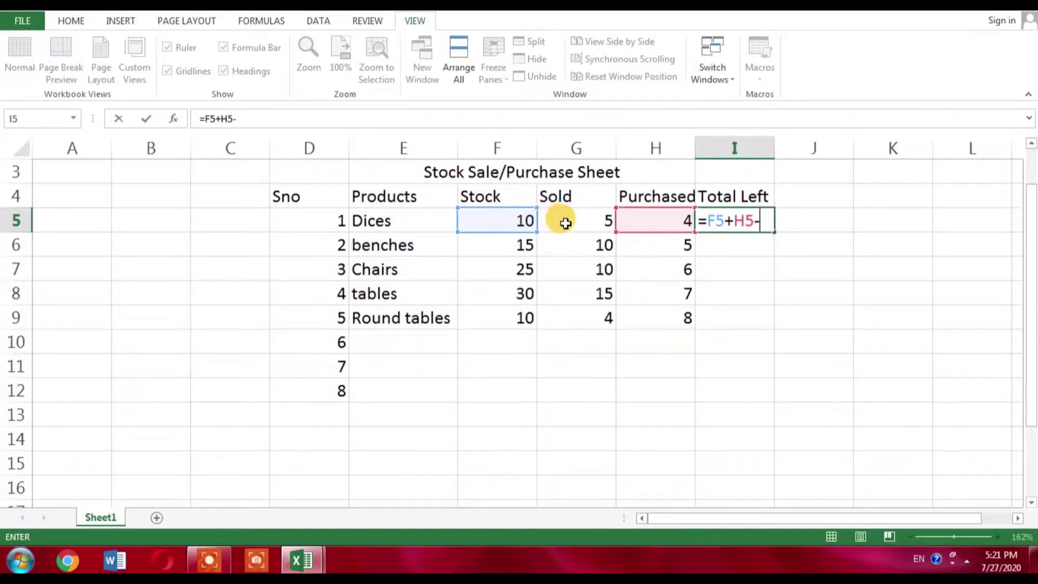
left_click(566, 221)
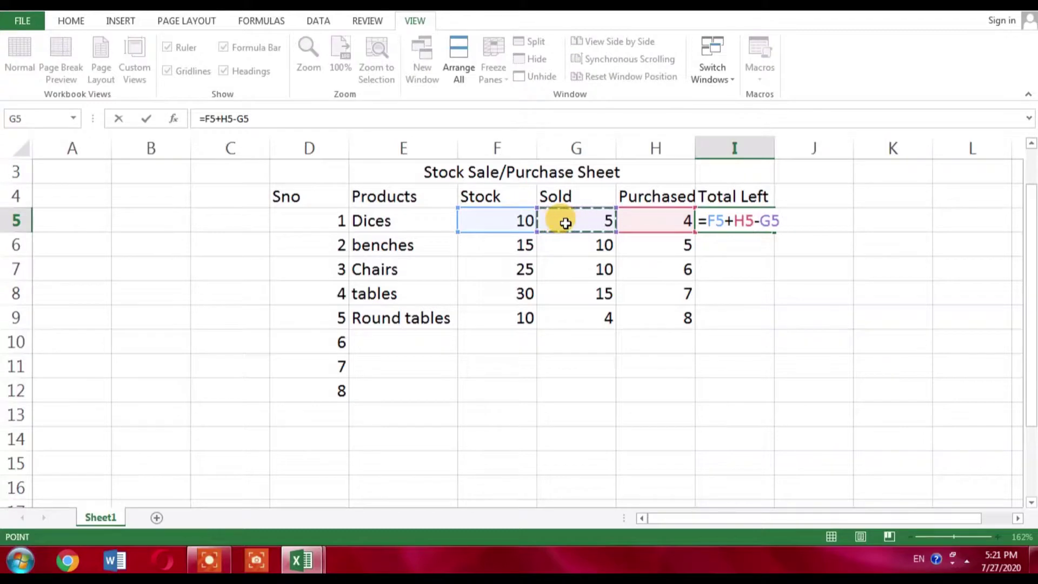
key("Return")
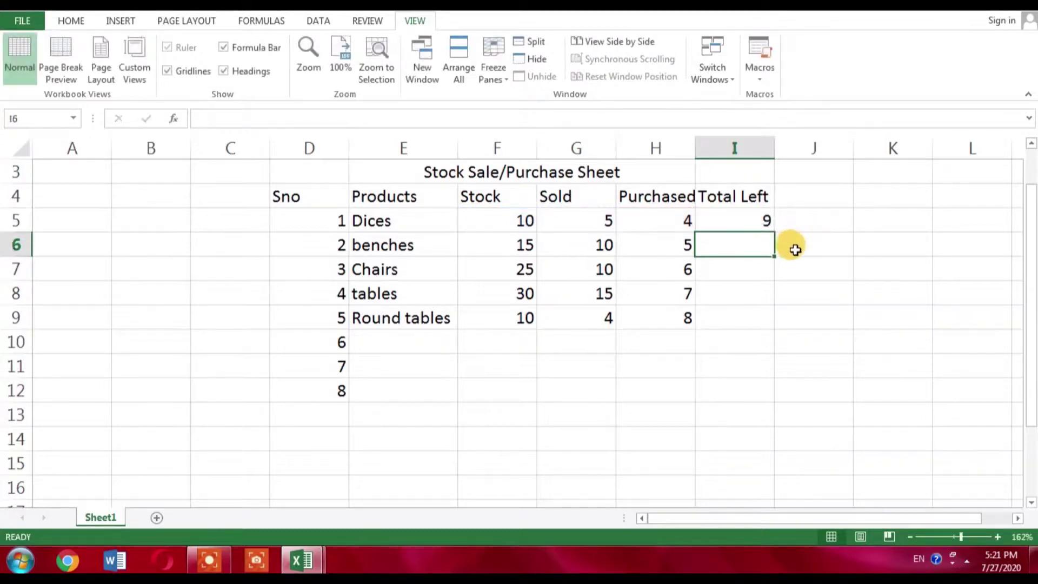
left_click(744, 219)
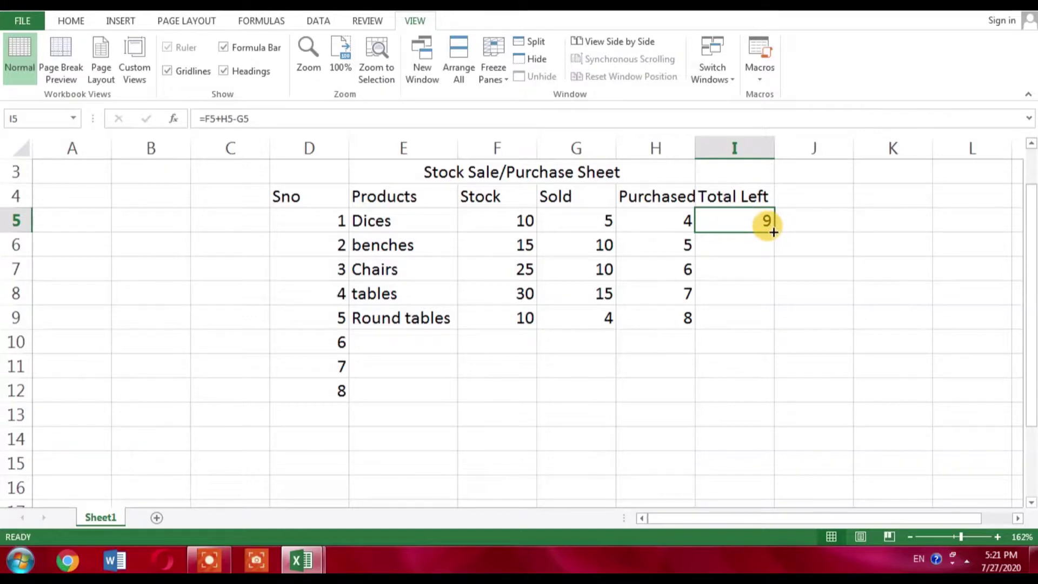
- Fill the I5 formula down to I9 and check the copied formula in I6
left_click_drag(773, 231, 770, 319)
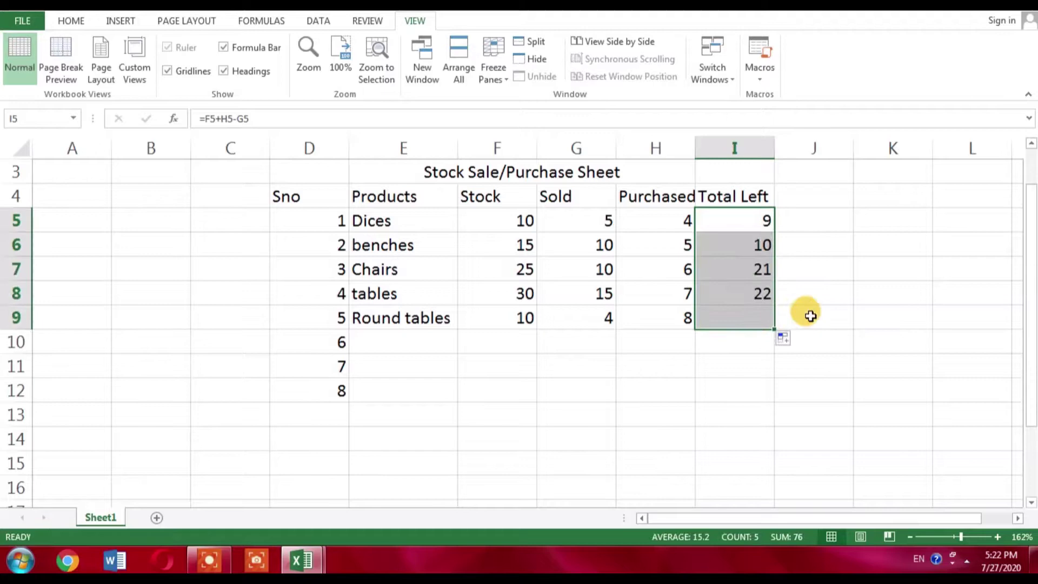
left_click(586, 360)
left_click(762, 242)
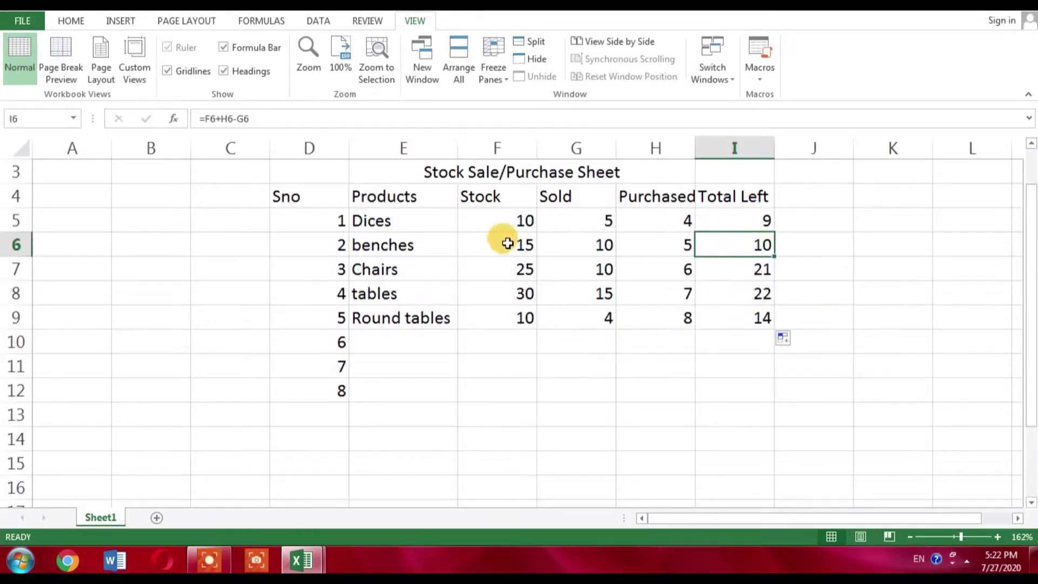